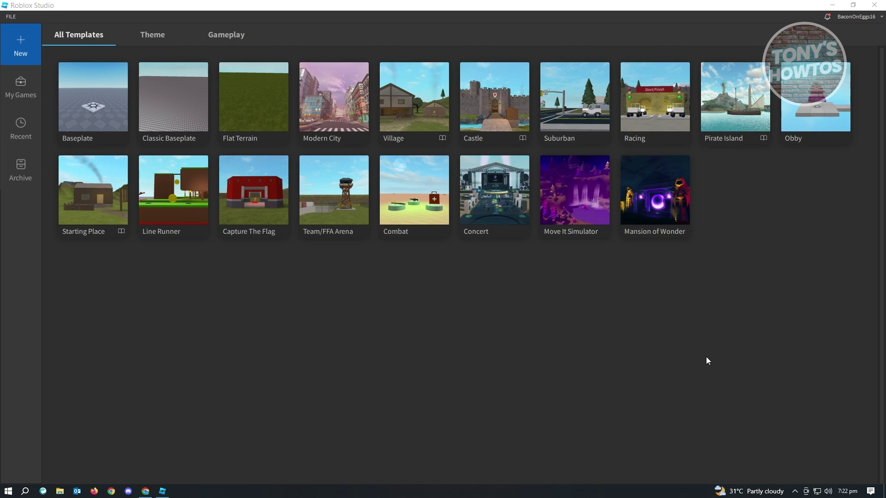
- Open a new place from the Baseplate template on the Studio start page
{"action": "left_click", "coordinate": [102, 118]}
{"action": "left_click", "coordinate": [102, 117]}
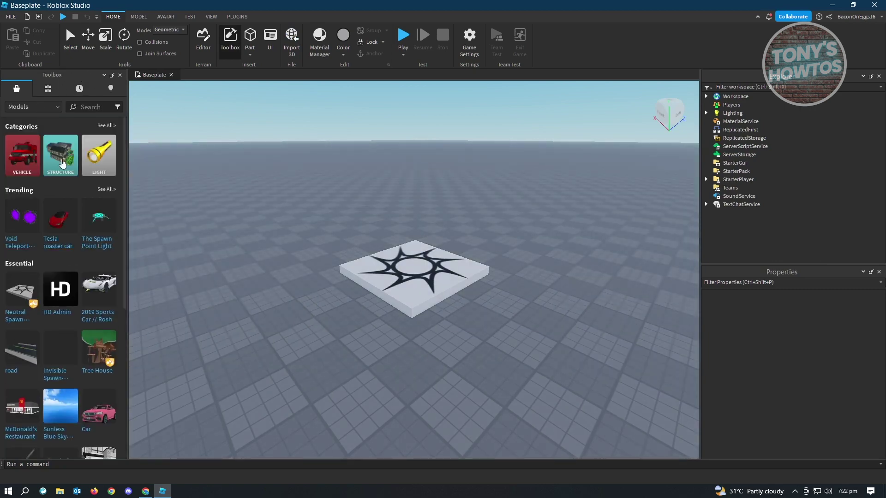
- Search the Toolbox for 'combat system' and insert Combat System [PC/MOBILE], accepting the scripts warning
{"action": "left_click", "coordinate": [120, 75]}
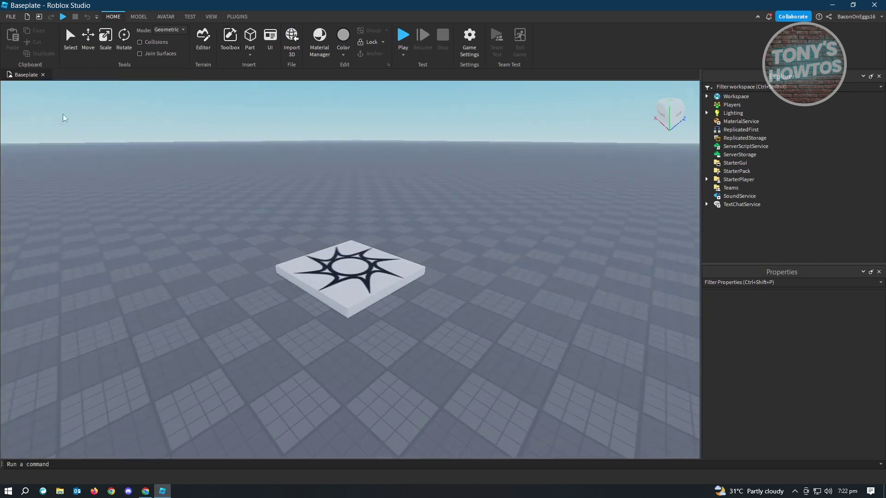
{"action": "left_click", "coordinate": [230, 39]}
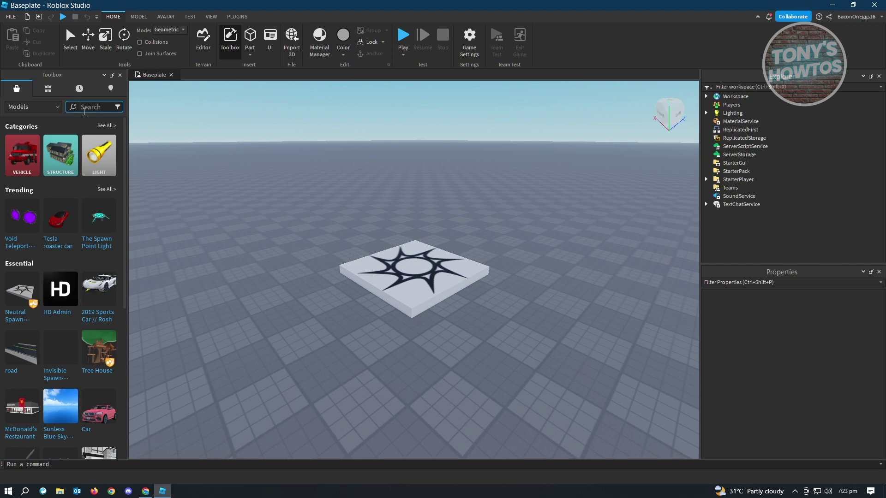
{"action": "left_click", "coordinate": [99, 106]}
{"action": "type", "text": "combat system"}
{"action": "key", "text": "Return"}
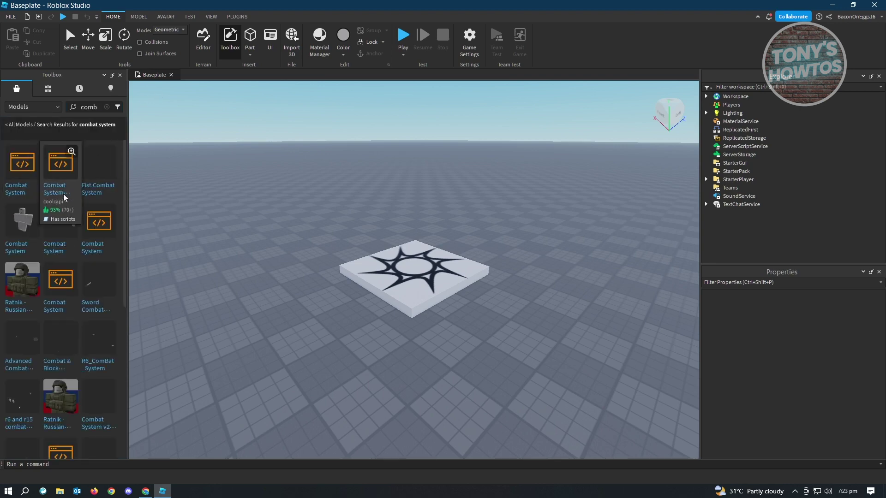
{"action": "left_click", "coordinate": [71, 152]}
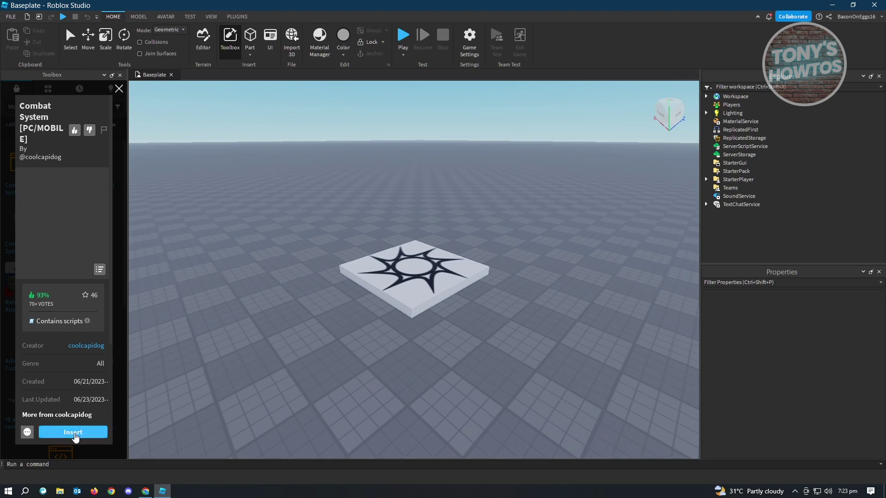
{"action": "left_click", "coordinate": [73, 435]}
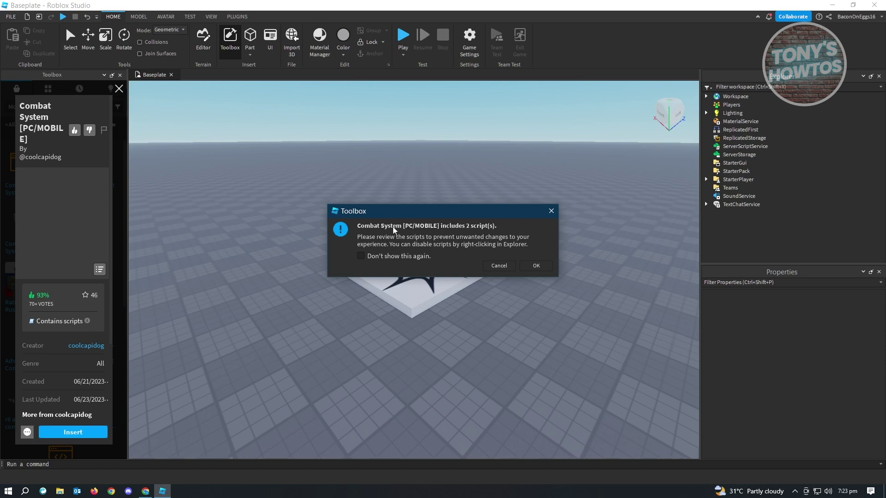
{"action": "left_click", "coordinate": [536, 266]}
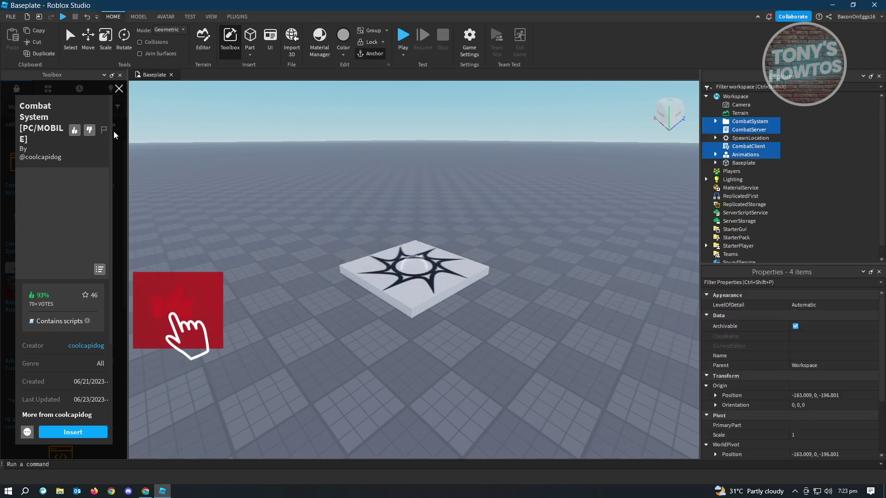
{"action": "left_click", "coordinate": [119, 88]}
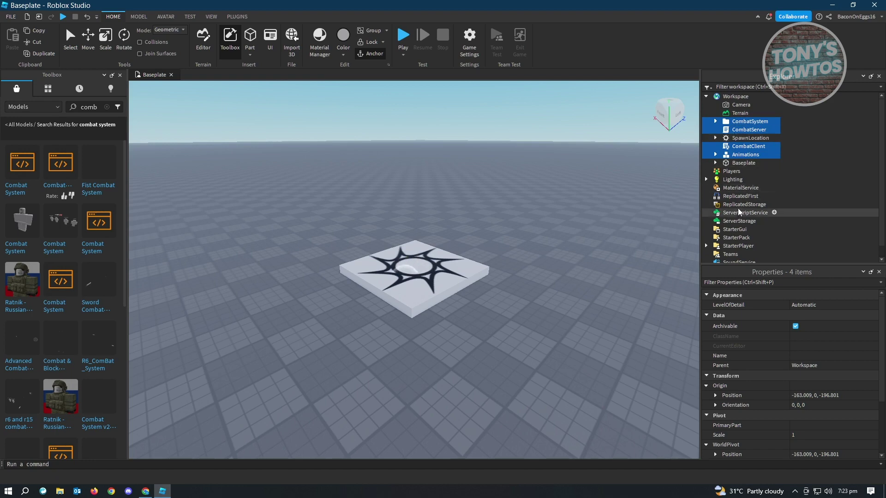
- Move the combat items into ReplicatedStorage, and CombatServer and CombatClient into ServerScriptService
{"action": "left_click_drag", "start_coordinate": [750, 157], "coordinate": [759, 206]}
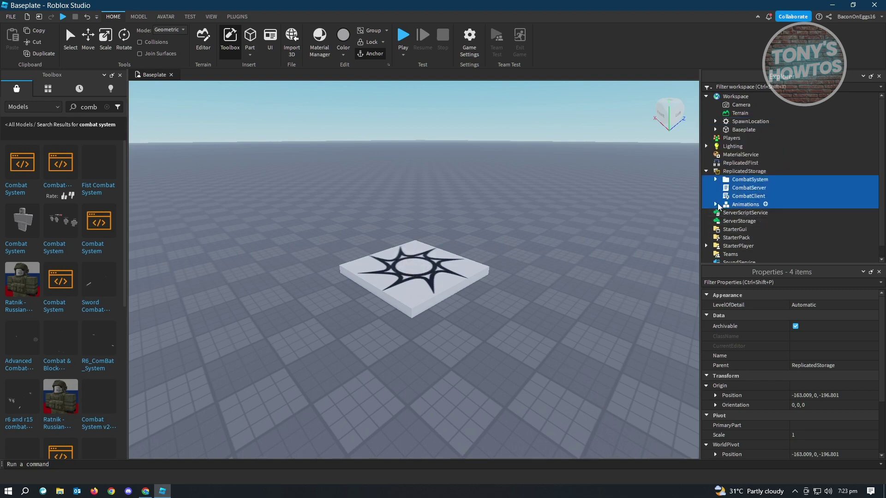
{"action": "left_click", "coordinate": [756, 197]}
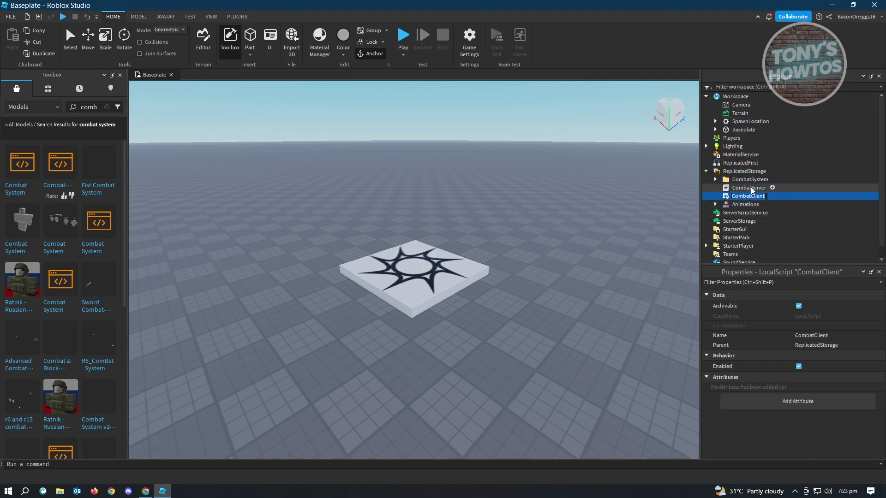
{"action": "left_click", "coordinate": [753, 190]}
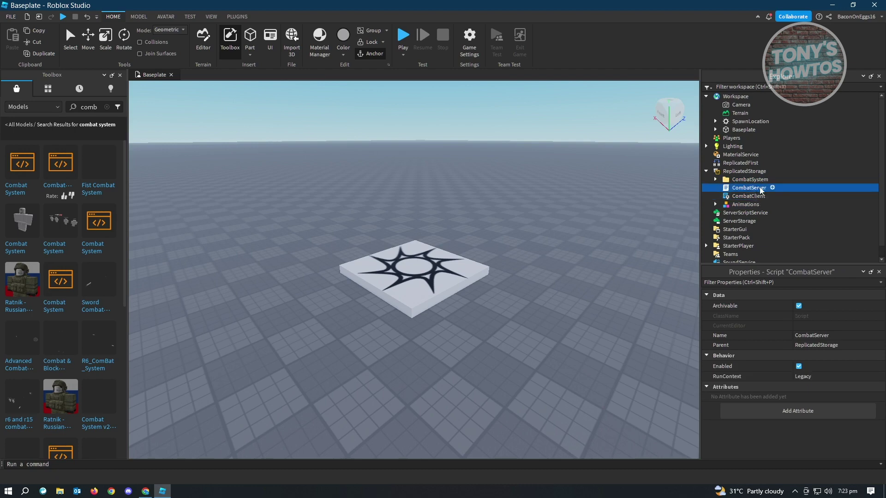
{"action": "left_click", "coordinate": [751, 198], "text": "ctrl"}
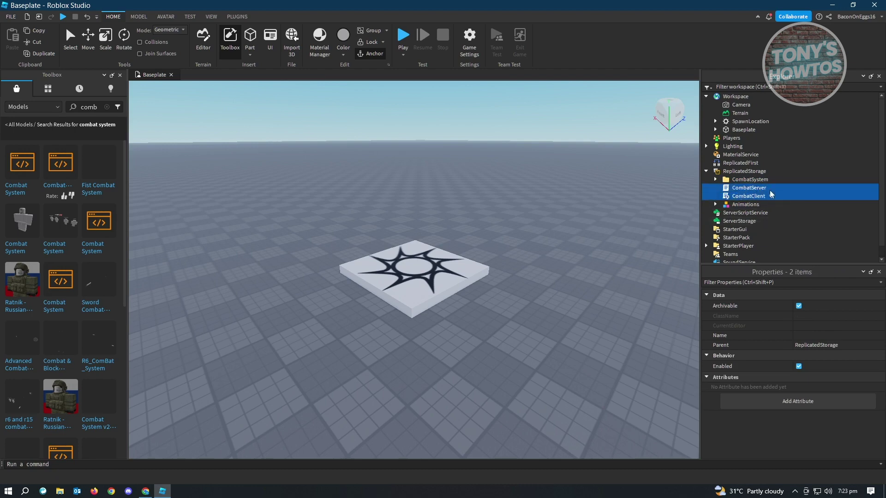
{"action": "left_click_drag", "start_coordinate": [743, 199], "coordinate": [784, 254]}
{"action": "left_click_drag", "start_coordinate": [737, 200], "coordinate": [745, 213]}
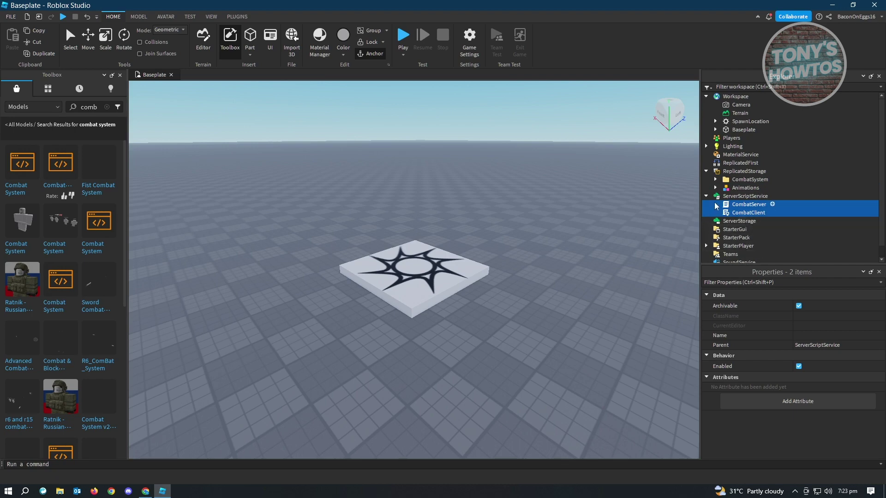
- Move CombatClient into StarterPlayer > StarterCharacterScripts
{"action": "scroll", "coordinate": [814, 202], "scroll_direction": "down", "scroll_amount": 1}
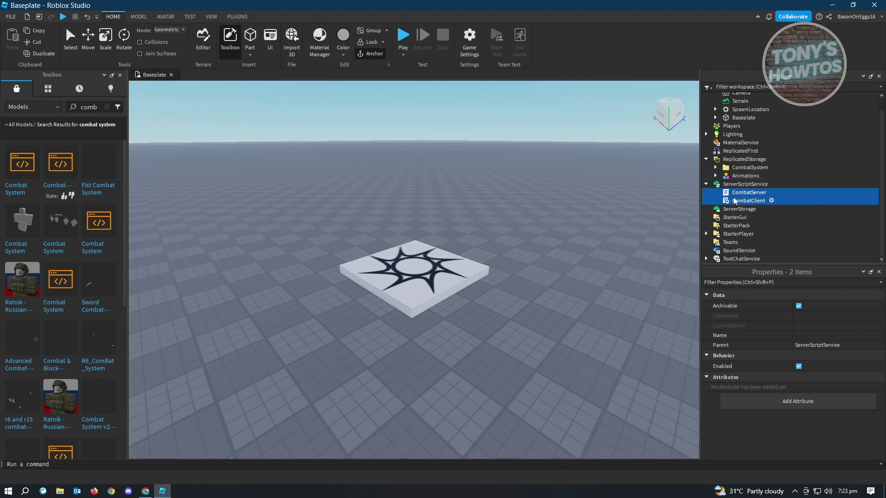
{"action": "left_click", "coordinate": [705, 235]}
{"action": "scroll", "coordinate": [722, 232], "scroll_direction": "down", "scroll_amount": 2}
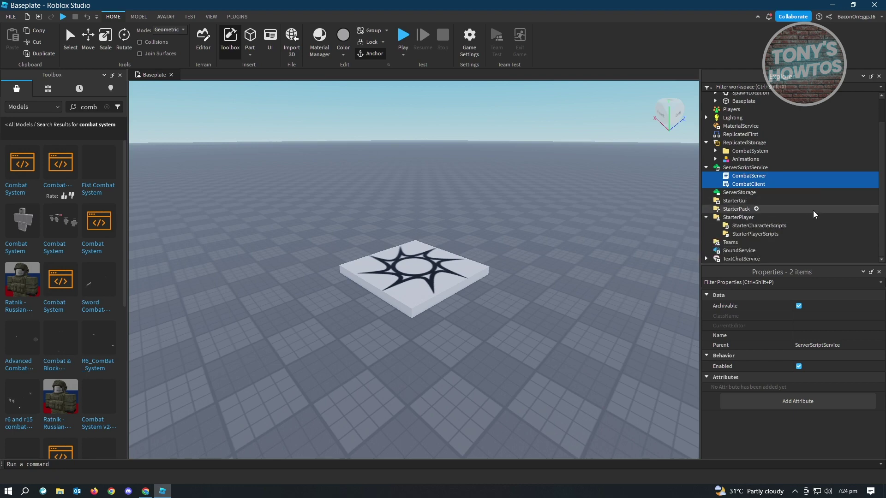
{"action": "left_click", "coordinate": [745, 184]}
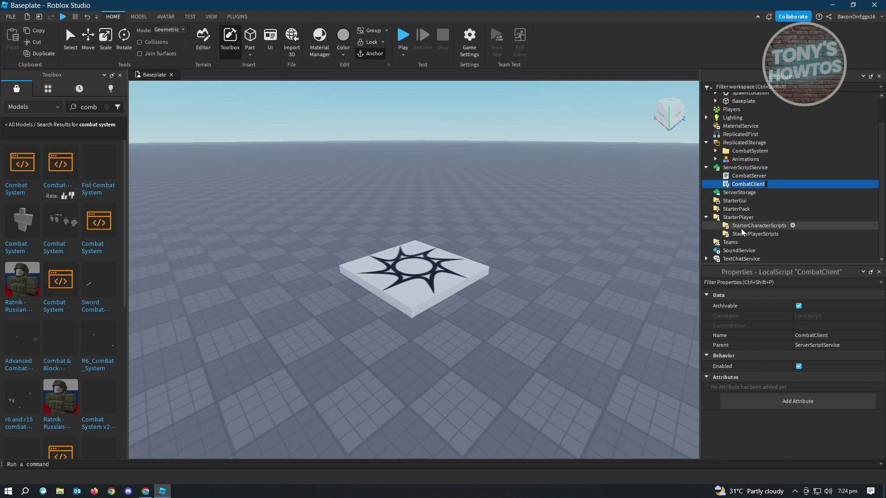
{"action": "left_click_drag", "start_coordinate": [736, 185], "coordinate": [760, 226]}
{"action": "scroll", "coordinate": [764, 220], "scroll_direction": "up", "scroll_amount": 2}
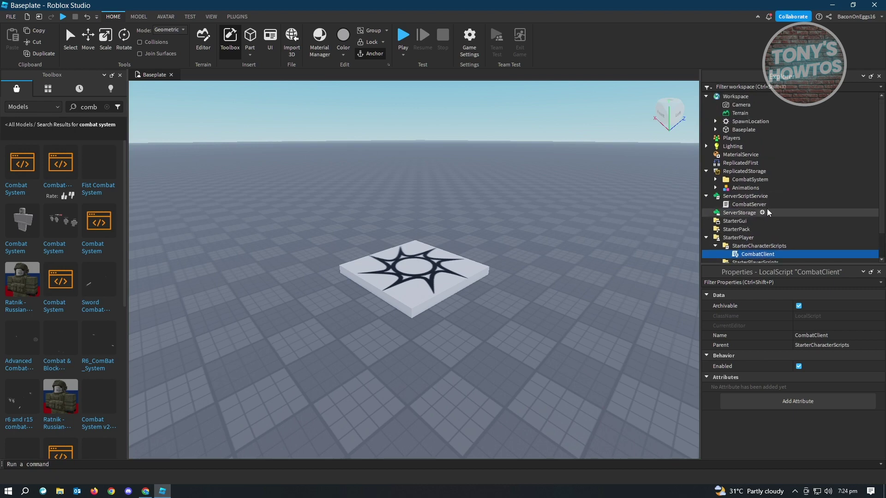
- Expand Animations, CombatSystem and CombatAnimations to list the R15/R6 Block, LeftPunch and RightPunch animations
{"action": "left_click", "coordinate": [715, 187]}
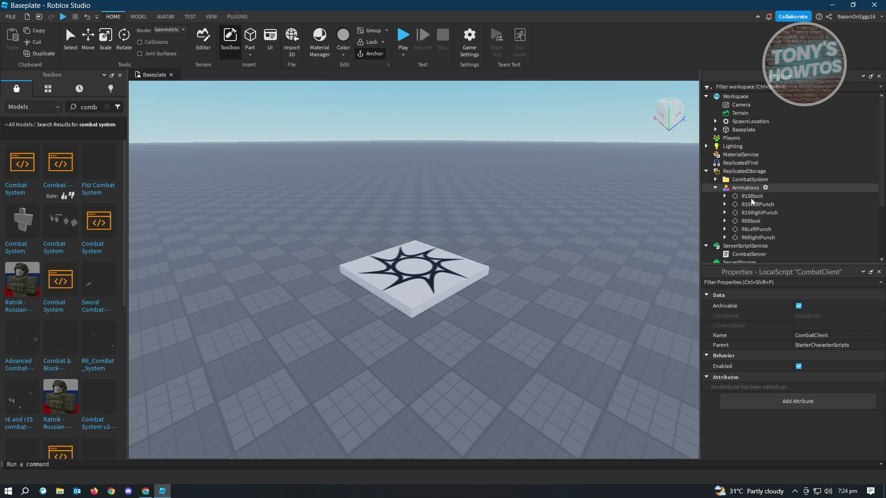
{"action": "left_click", "coordinate": [715, 179]}
{"action": "scroll", "coordinate": [821, 203], "scroll_direction": "down", "scroll_amount": 1}
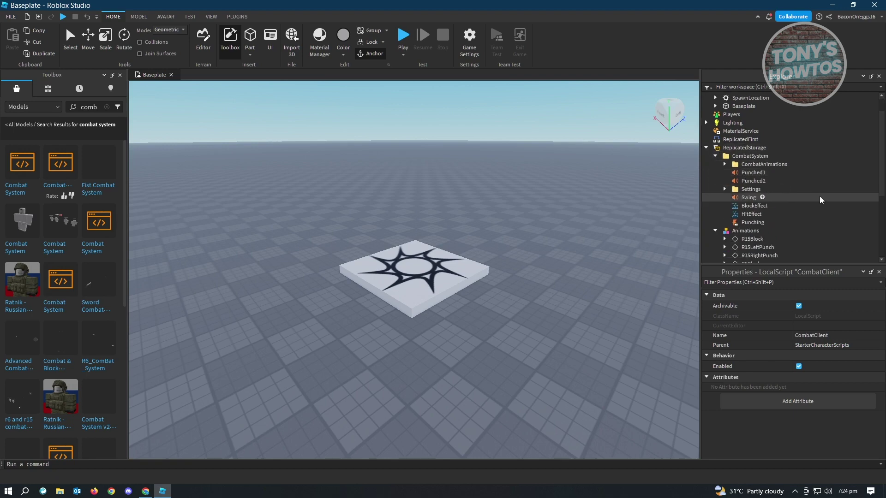
{"action": "scroll", "coordinate": [823, 206], "scroll_direction": "down", "scroll_amount": 1}
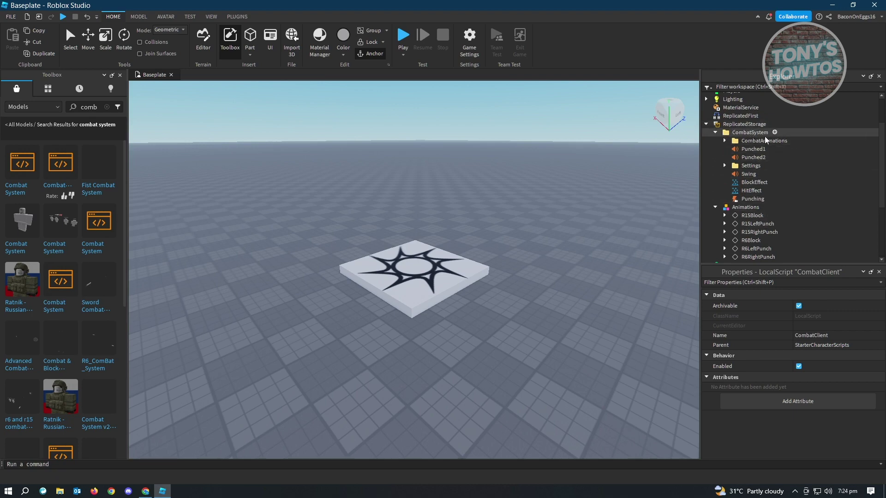
{"action": "left_click", "coordinate": [725, 140]}
{"action": "scroll", "coordinate": [765, 148], "scroll_direction": "down", "scroll_amount": 2}
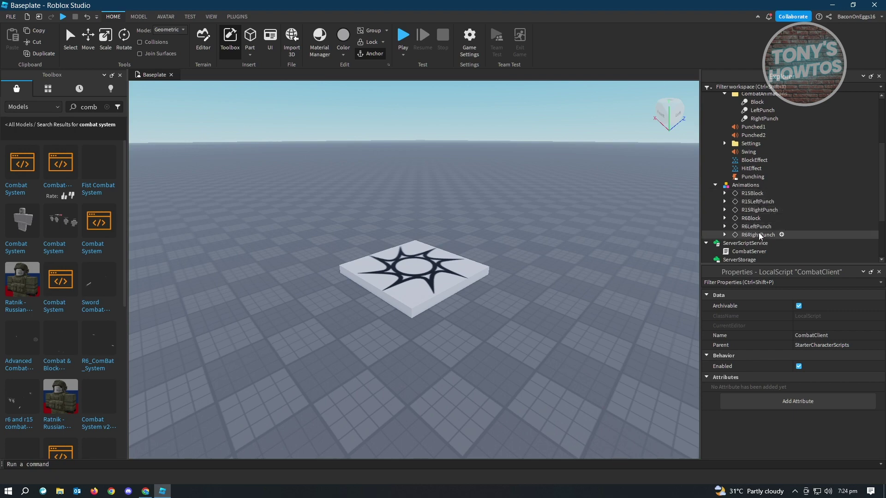
{"action": "scroll", "coordinate": [759, 226], "scroll_direction": "up", "scroll_amount": 1}
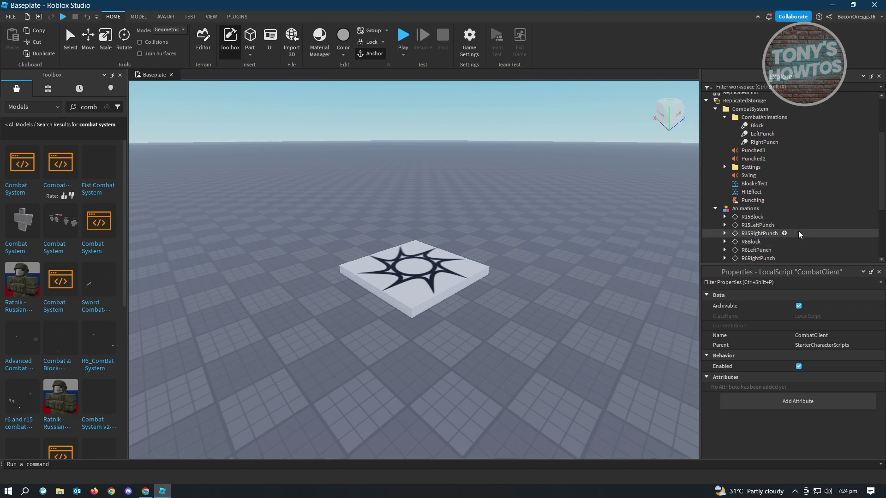
- Begin uploading the R15Block animation from its context menu, then discard the upload form
{"action": "right_click", "coordinate": [754, 219]}
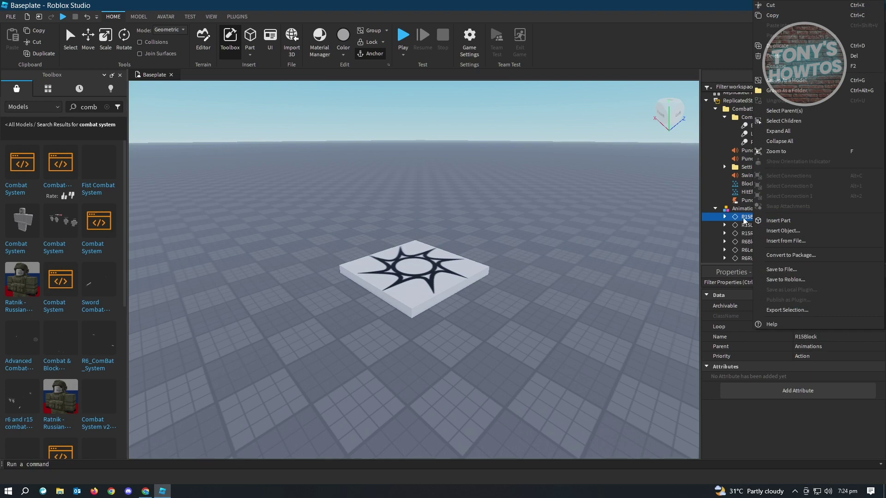
{"action": "left_click", "coordinate": [785, 280]}
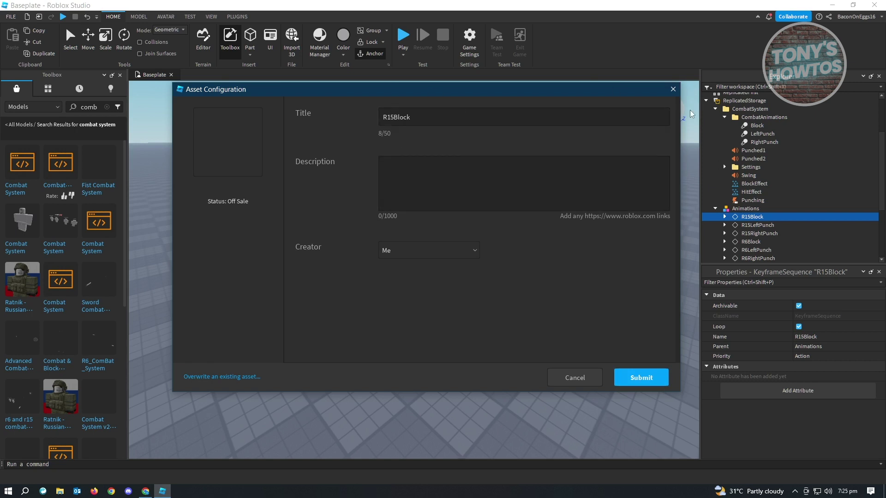
{"action": "left_click", "coordinate": [673, 89]}
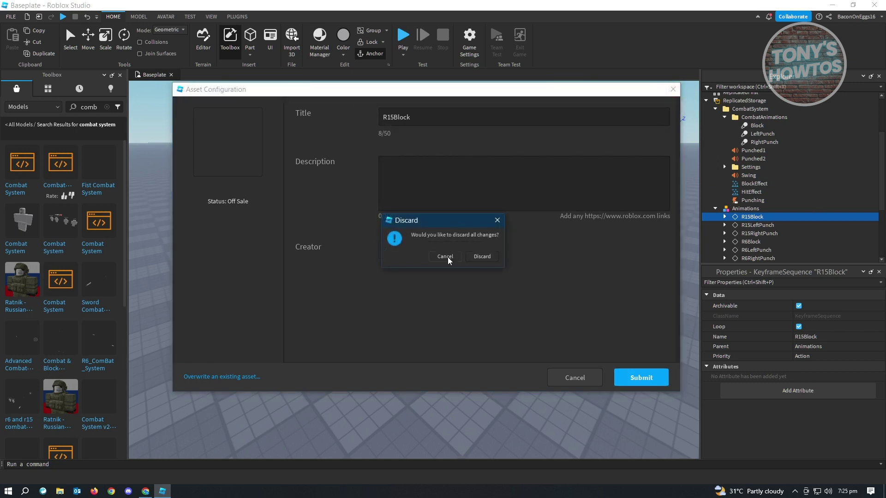
{"action": "left_click", "coordinate": [481, 256]}
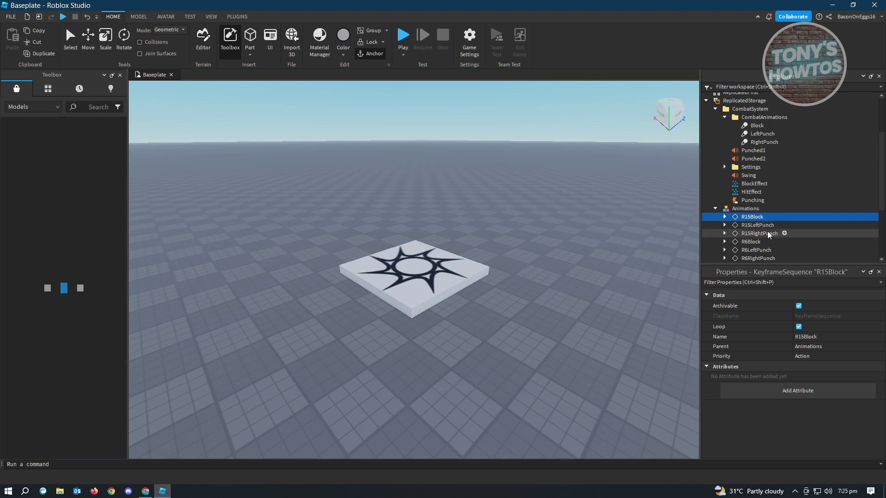
- Look through the punch animations and show the CombatAnimations RightPunch in Properties
{"action": "left_click", "coordinate": [757, 233]}
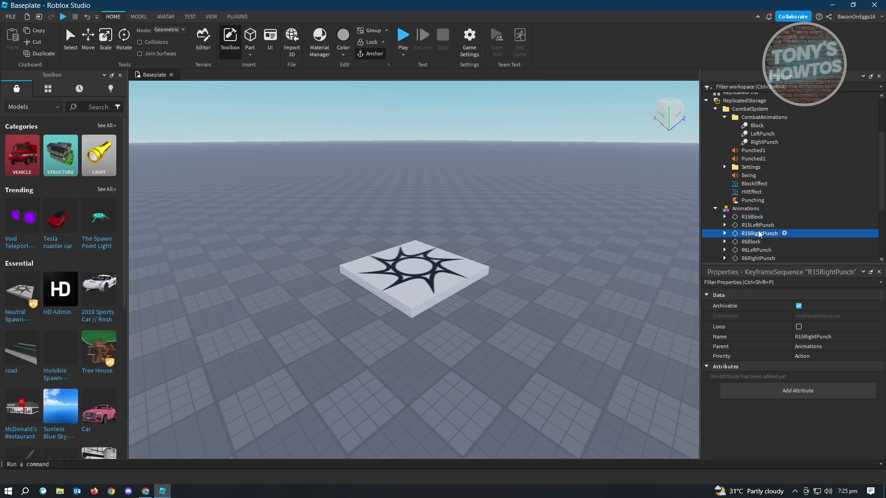
{"action": "key", "text": "ctrl+z"}
{"action": "left_click", "coordinate": [757, 225]}
{"action": "left_click", "coordinate": [757, 234]}
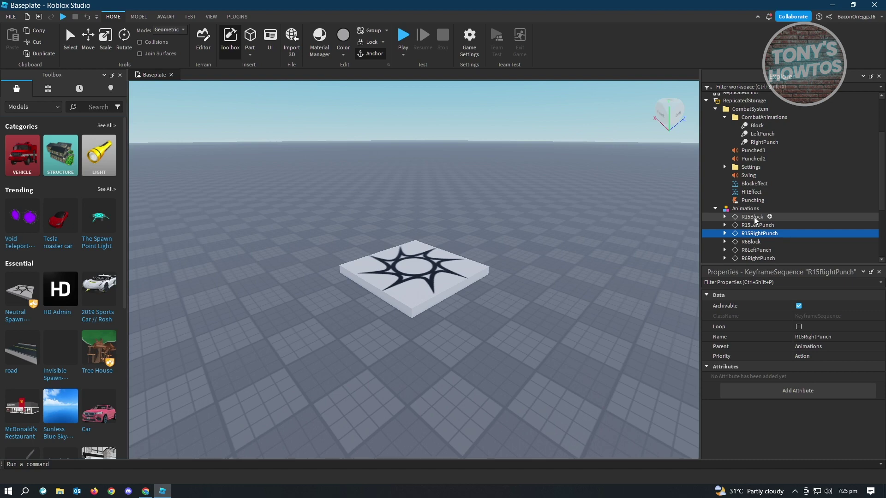
{"action": "scroll", "coordinate": [753, 220], "scroll_direction": "up", "scroll_amount": 1}
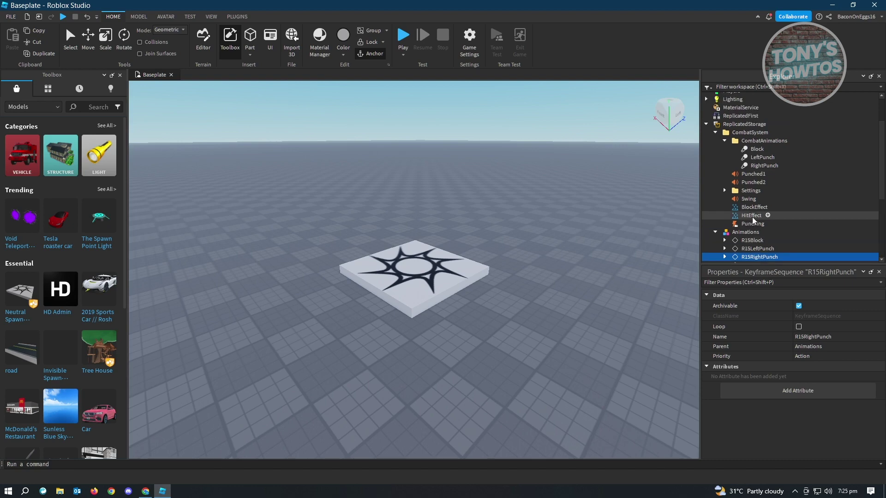
{"action": "left_click", "coordinate": [757, 149]}
{"action": "left_click", "coordinate": [758, 157]}
{"action": "left_click", "coordinate": [758, 167]}
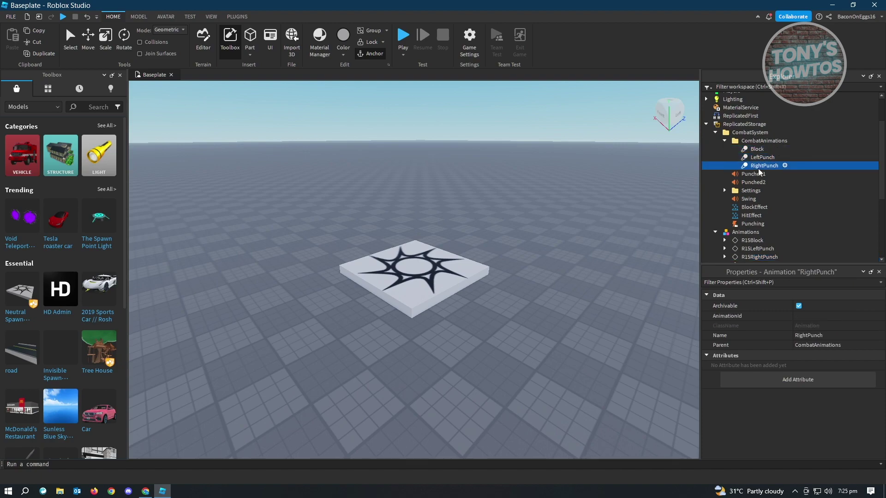
- In Chrome, open the Creator Dashboard's Development Items list of animations
{"action": "left_click", "coordinate": [145, 491]}
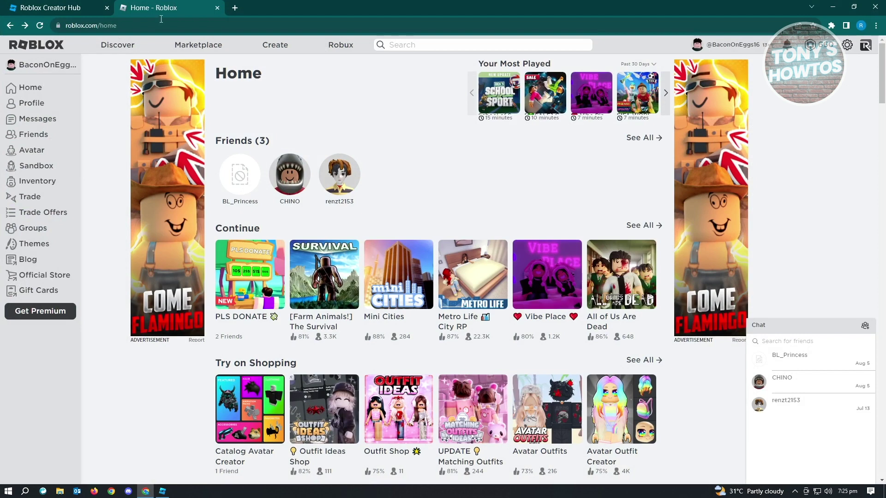
{"action": "left_click", "coordinate": [275, 44]}
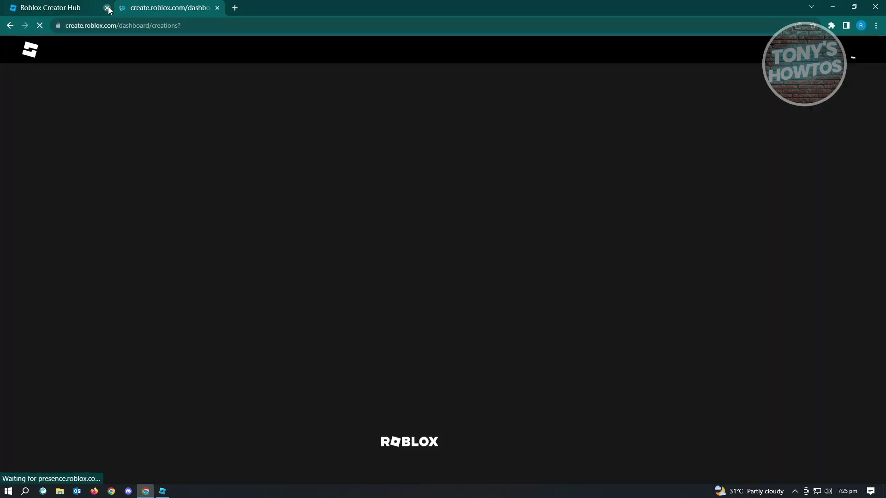
{"action": "left_click", "coordinate": [107, 8]}
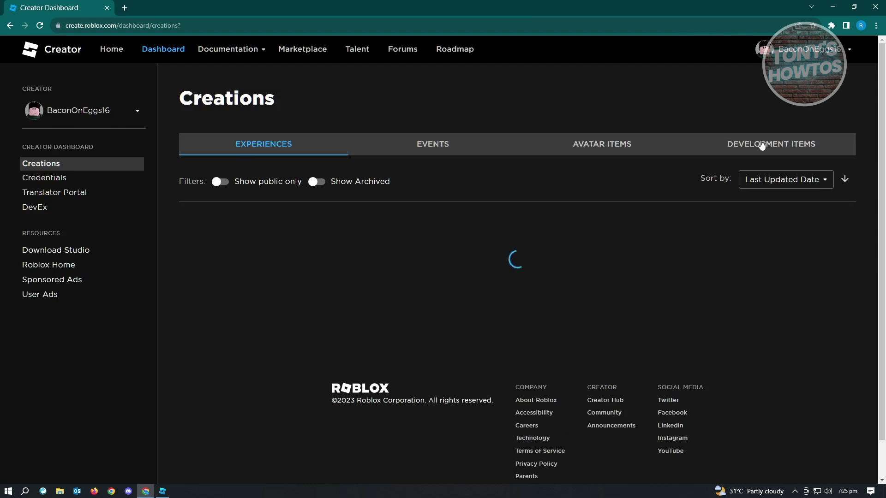
{"action": "left_click", "coordinate": [784, 149]}
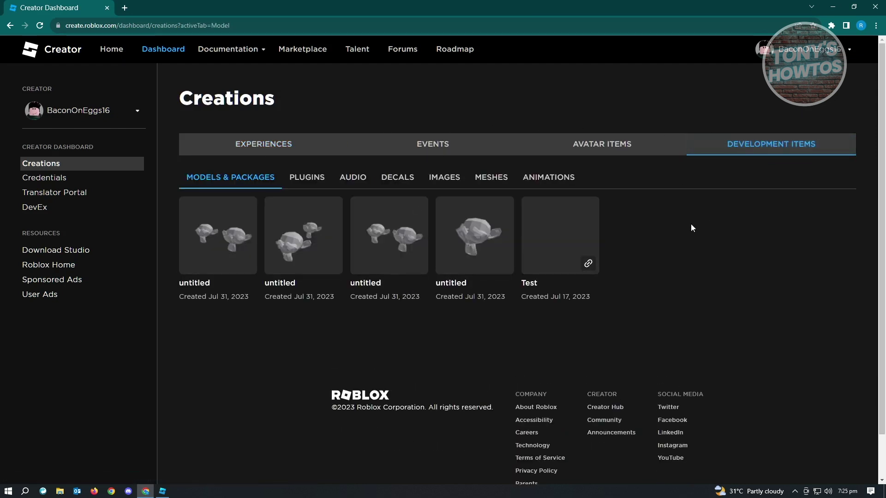
{"action": "left_click", "coordinate": [561, 177]}
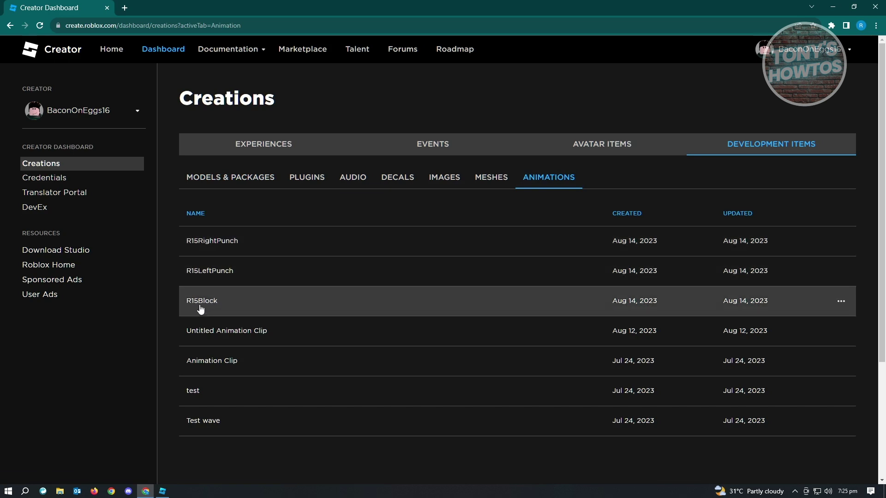
{"action": "right_click", "coordinate": [223, 244]}
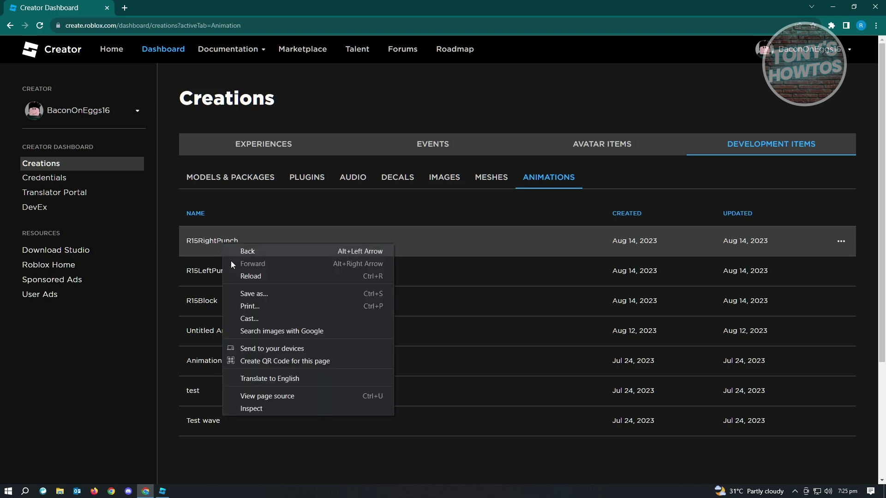
{"action": "left_click", "coordinate": [228, 249]}
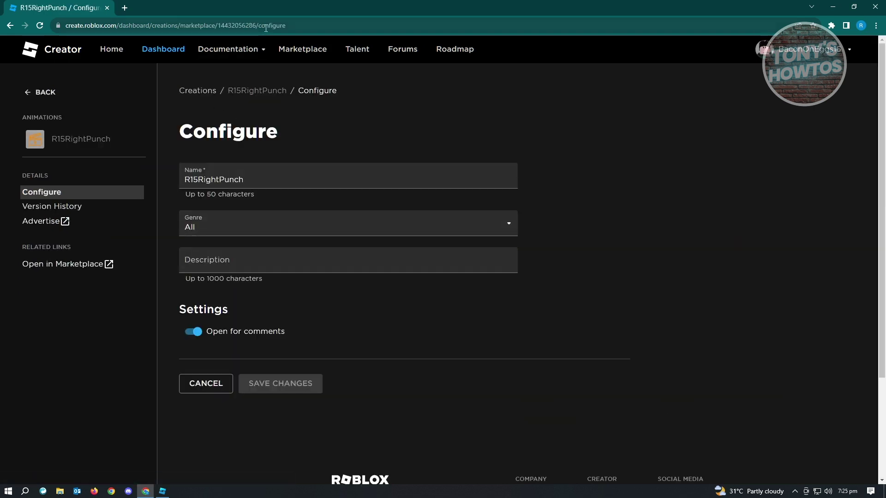
{"action": "left_click", "coordinate": [325, 29]}
{"action": "left_click", "coordinate": [223, 27]}
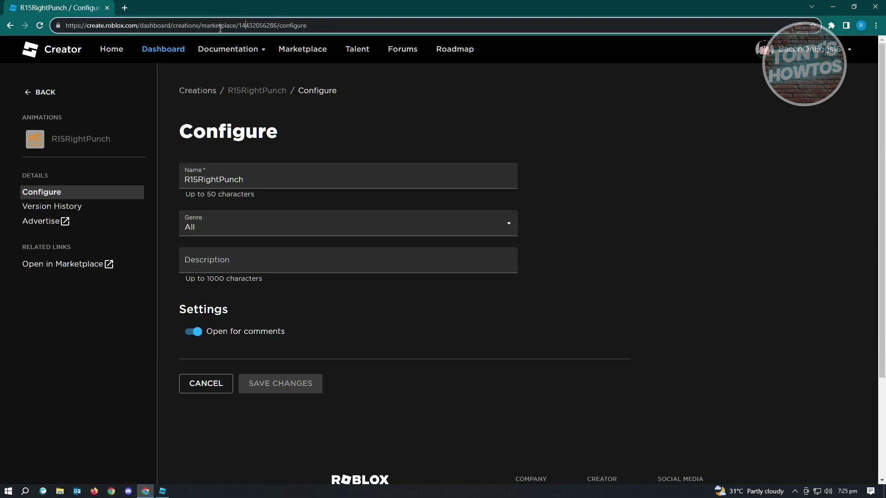
{"action": "left_click_drag", "start_coordinate": [239, 25], "coordinate": [278, 25]}
{"action": "key", "text": "ctrl+c"}
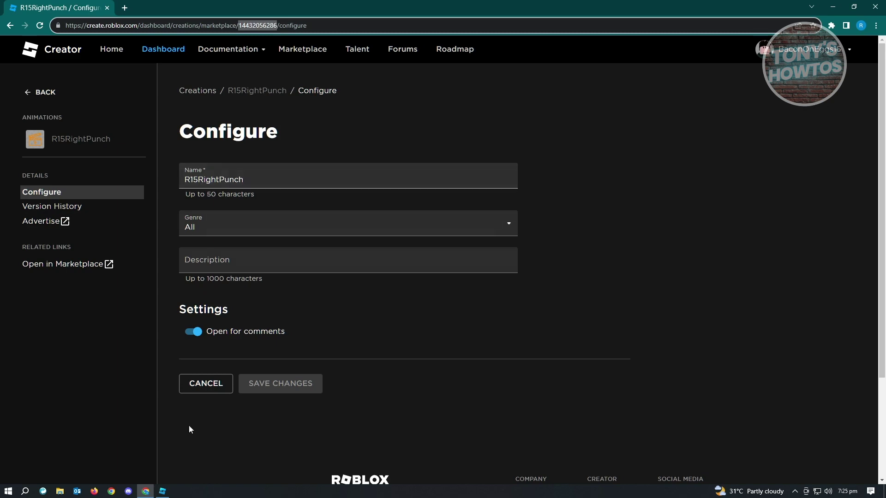
{"action": "left_click", "coordinate": [166, 494]}
{"action": "left_click", "coordinate": [762, 166]}
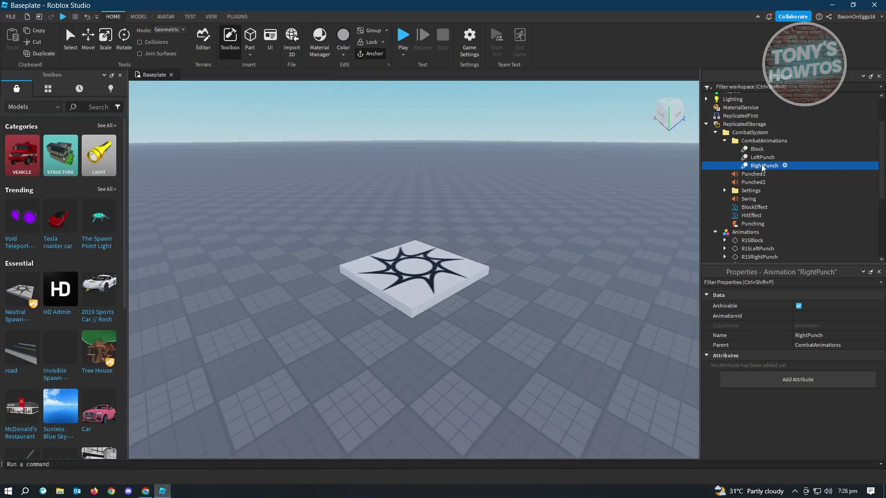
{"action": "left_click", "coordinate": [756, 149]}
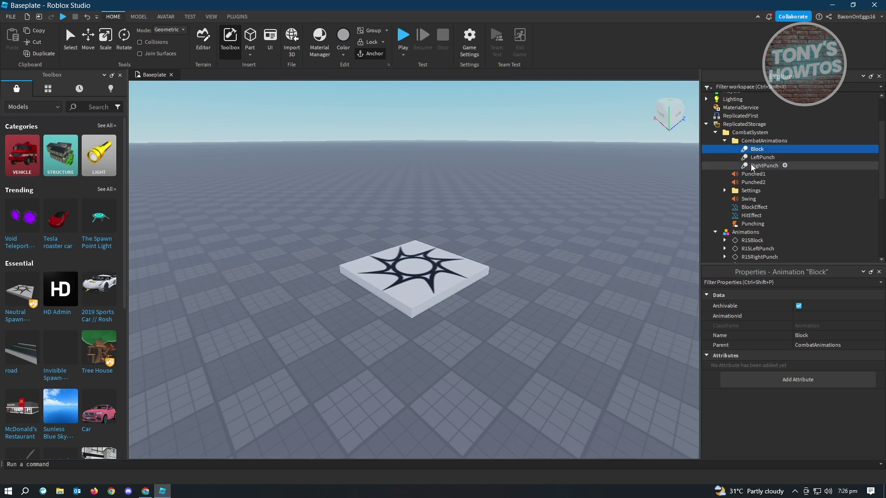
{"action": "left_click", "coordinate": [749, 167]}
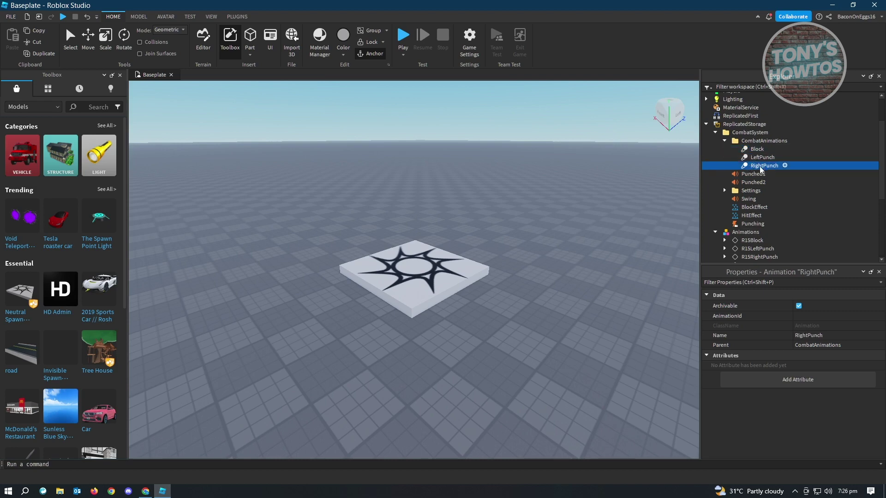
{"action": "left_click", "coordinate": [730, 318]}
{"action": "left_click", "coordinate": [811, 318]}
{"action": "key", "text": "ctrl+v"}
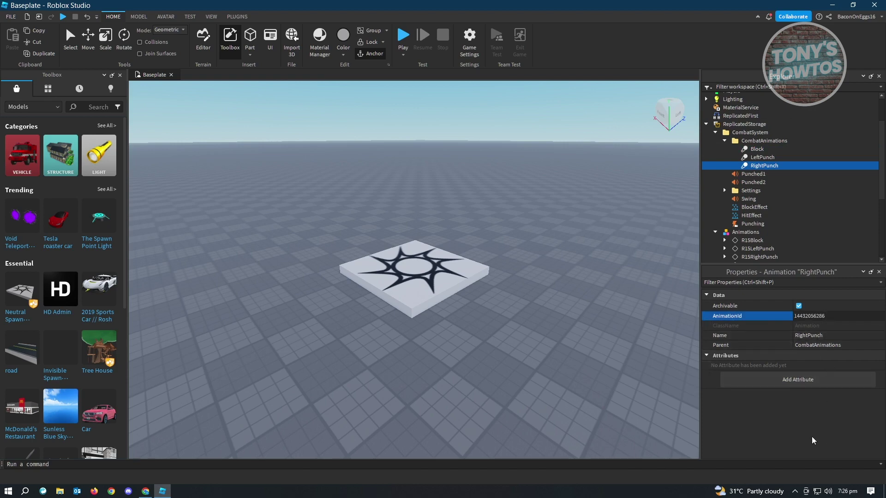
{"action": "key", "text": "Return"}
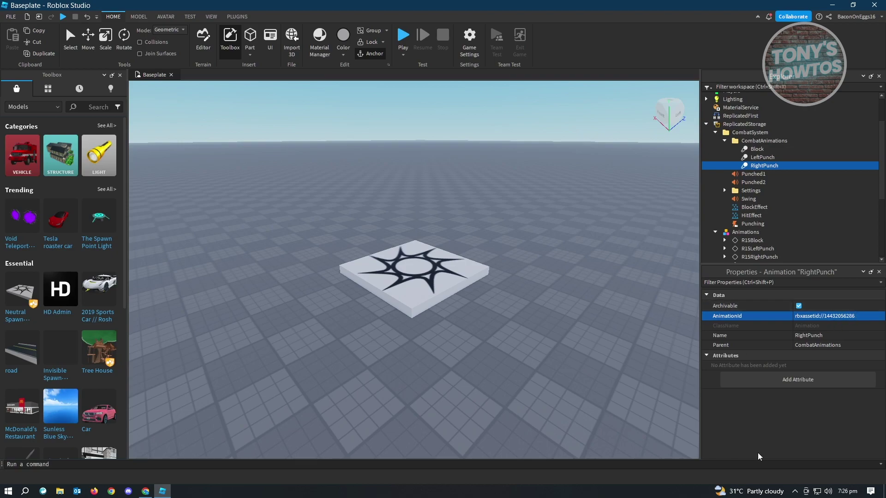
{"action": "left_click", "coordinate": [164, 491]}
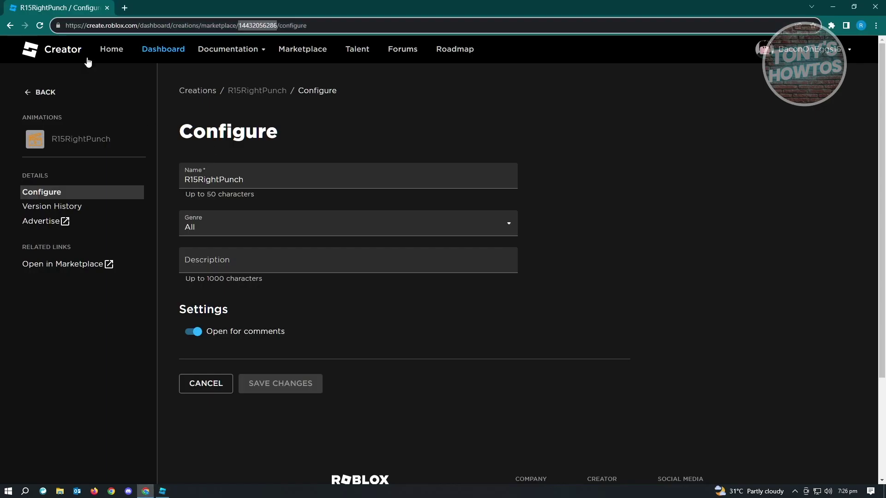
{"action": "left_click", "coordinate": [11, 26]}
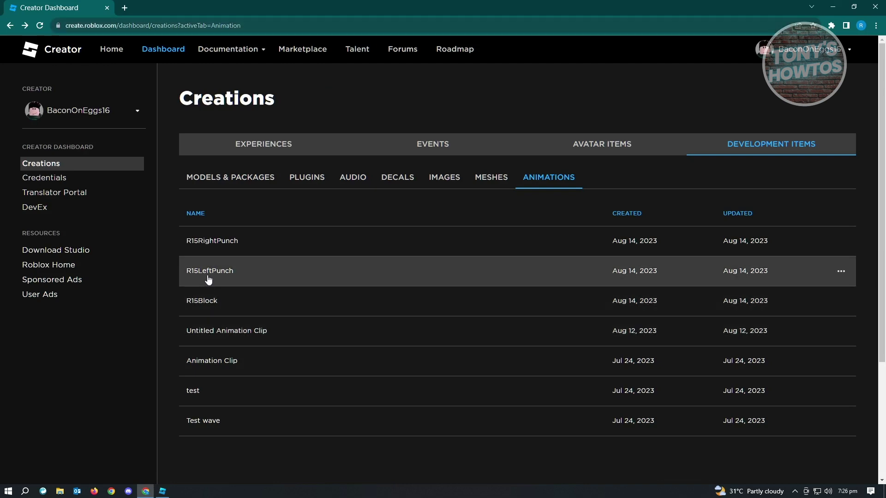
{"action": "left_click", "coordinate": [208, 279]}
{"action": "left_click_drag", "start_coordinate": [218, 26], "coordinate": [258, 27]}
{"action": "key", "text": "ctrl+c"}
{"action": "left_click", "coordinate": [162, 492]}
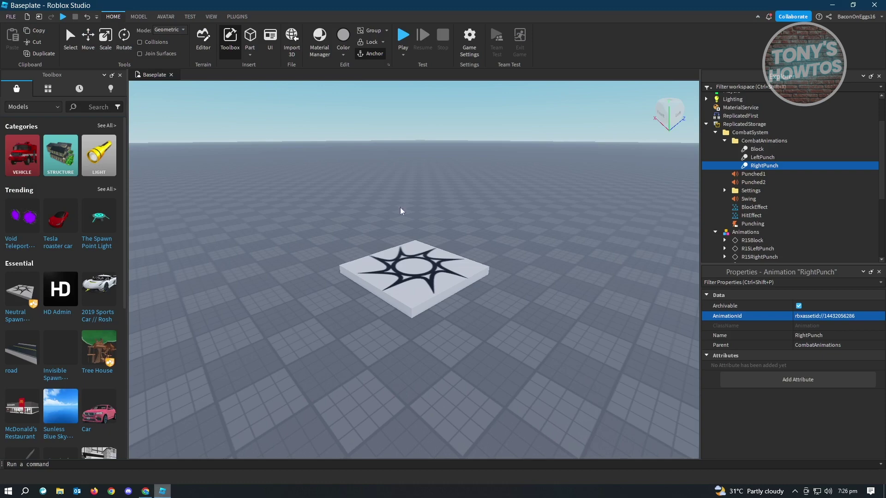
{"action": "left_click", "coordinate": [761, 158]}
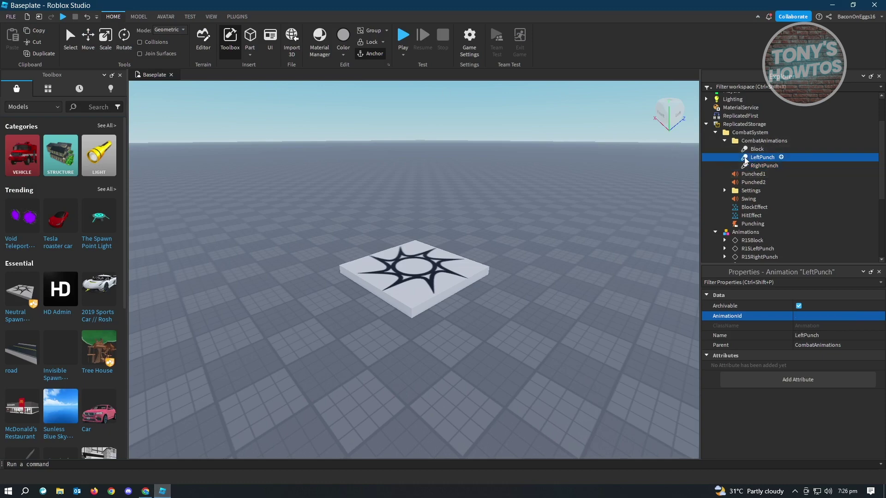
{"action": "left_click", "coordinate": [827, 316]}
{"action": "key", "text": "ctrl+v"}
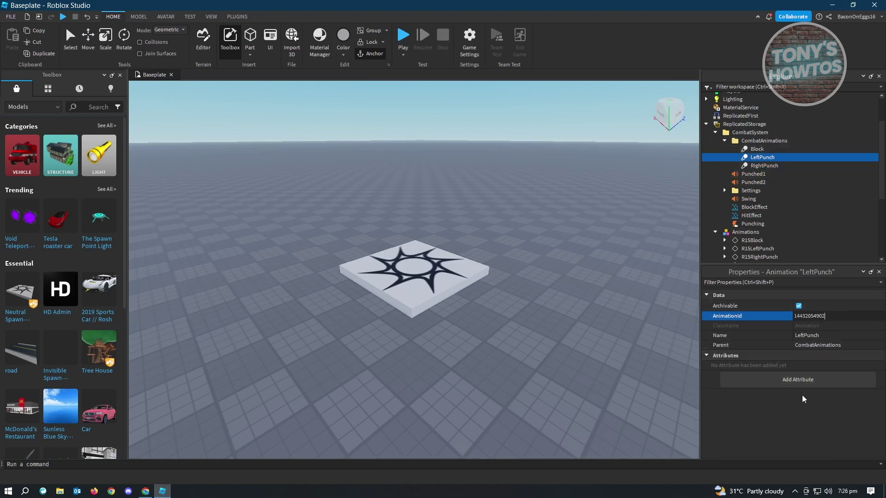
{"action": "key", "text": "Return"}
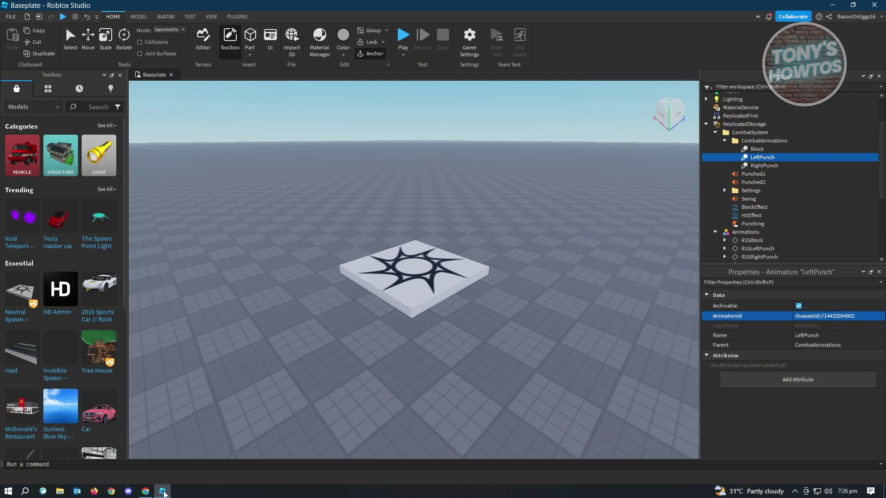
{"action": "left_click", "coordinate": [152, 492]}
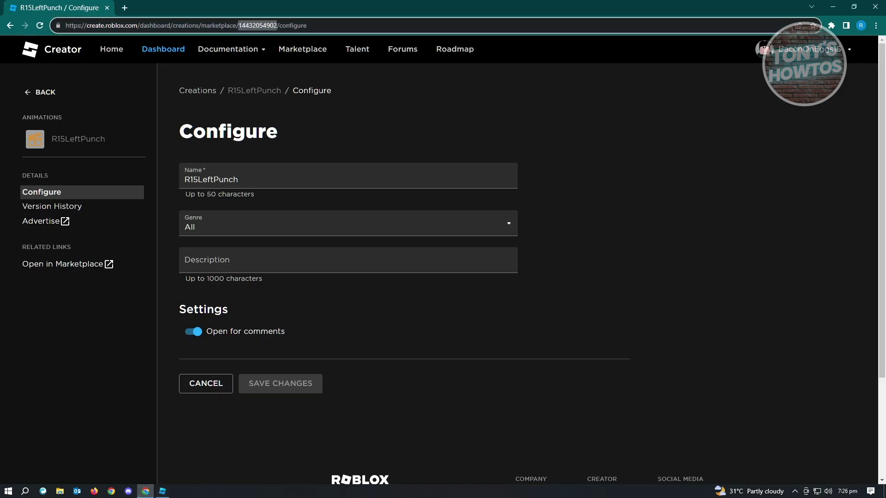
{"action": "left_click", "coordinate": [10, 25]}
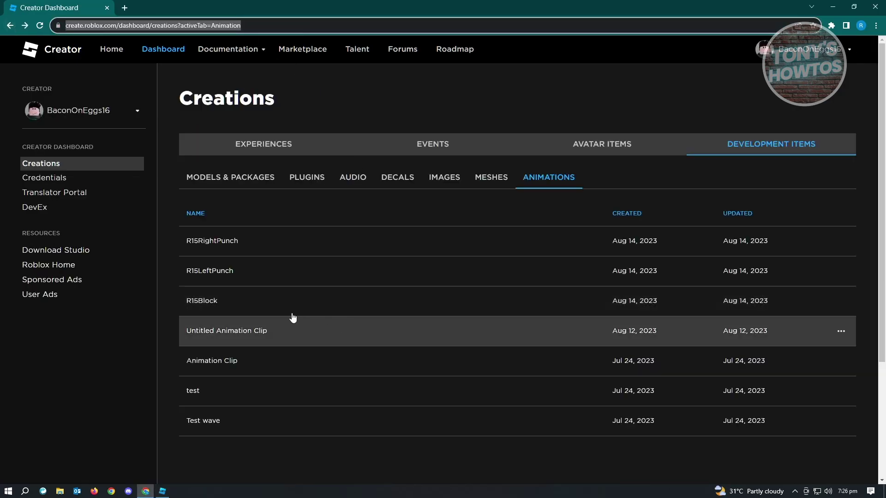
{"action": "left_click", "coordinate": [202, 313]}
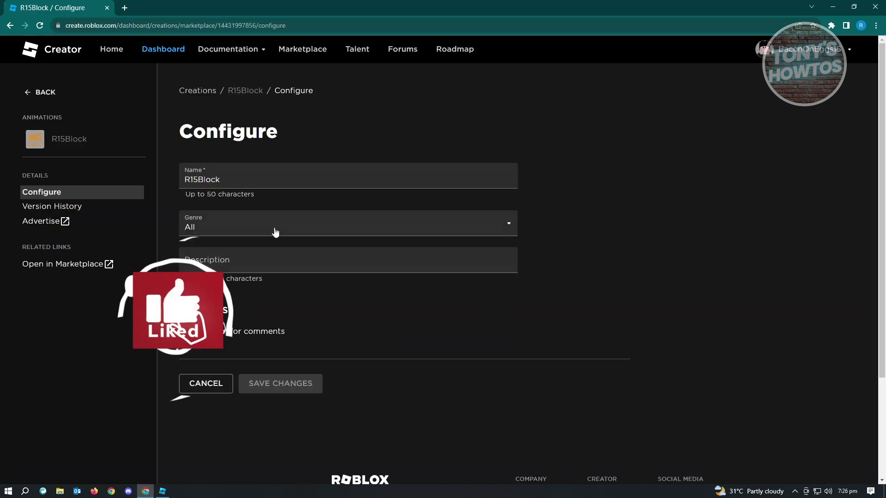
{"action": "double_click", "coordinate": [256, 26]}
{"action": "key", "text": "ctrl+c"}
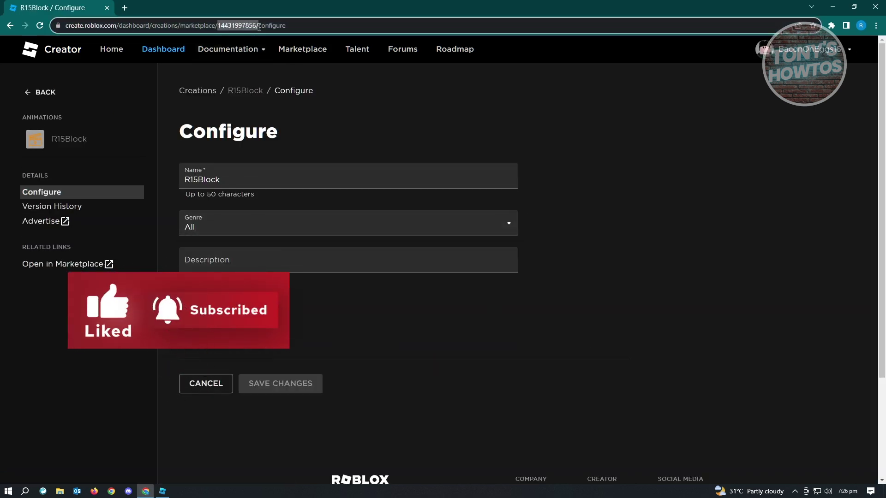
{"action": "left_click", "coordinate": [162, 490]}
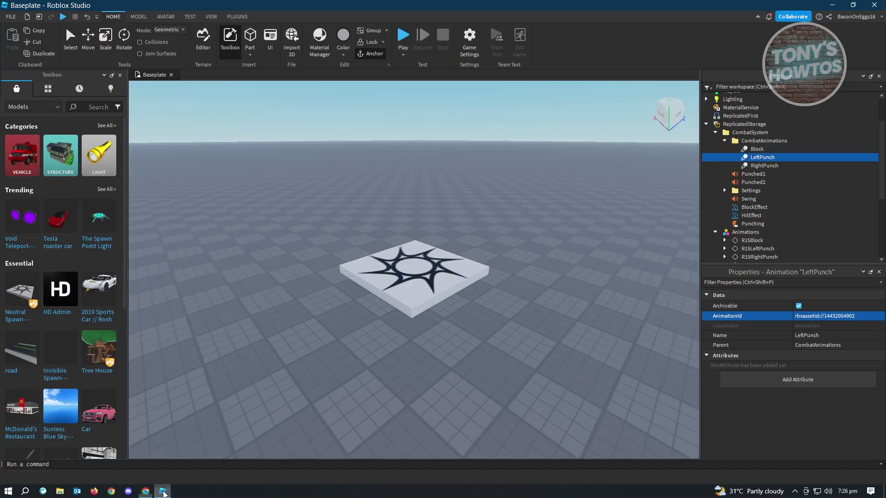
{"action": "left_click", "coordinate": [755, 149]}
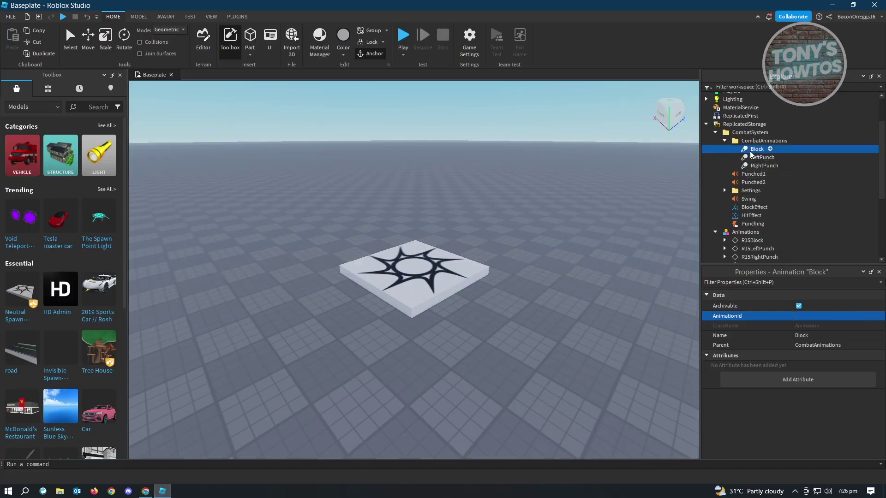
{"action": "left_click", "coordinate": [812, 320]}
{"action": "key", "text": "ctrl+v"}
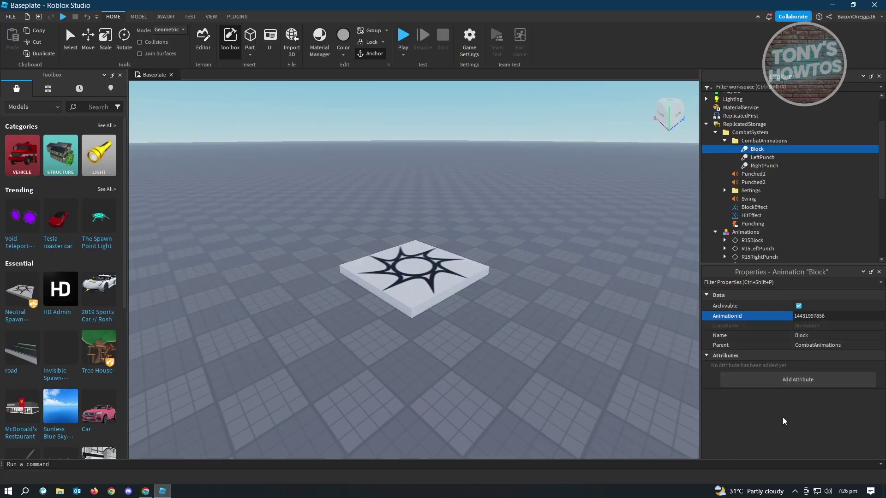
{"action": "key", "text": "Return"}
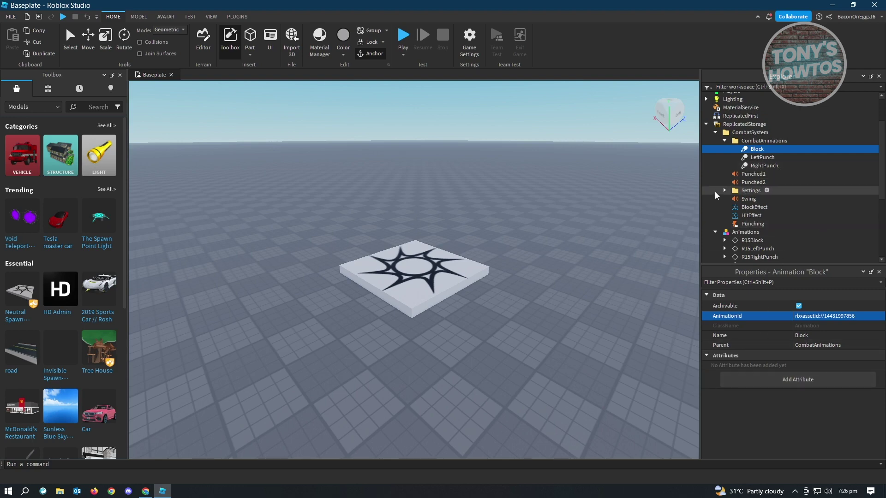
{"action": "left_click", "coordinate": [724, 191]}
- Inspect the Damage and effects settings and uncheck VisualEffectsEnabled
{"action": "scroll", "coordinate": [766, 189], "scroll_direction": "down", "scroll_amount": 1}
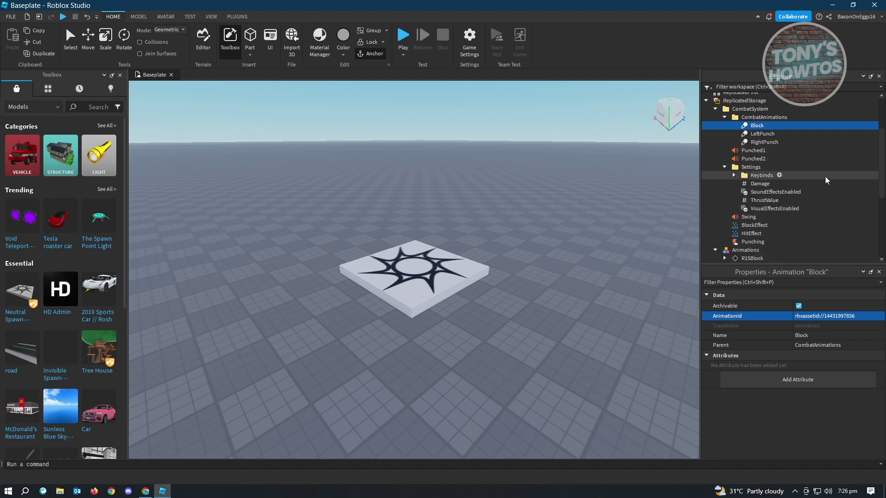
{"action": "left_click", "coordinate": [752, 185]}
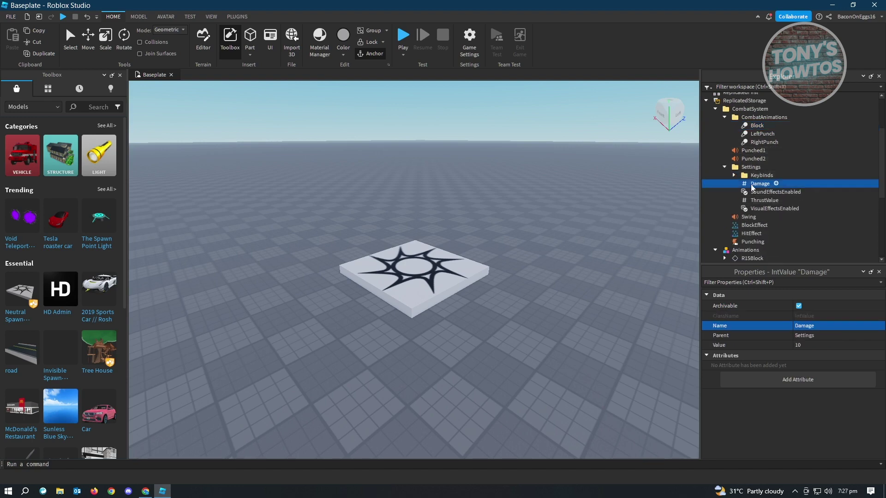
{"action": "left_click", "coordinate": [759, 193]}
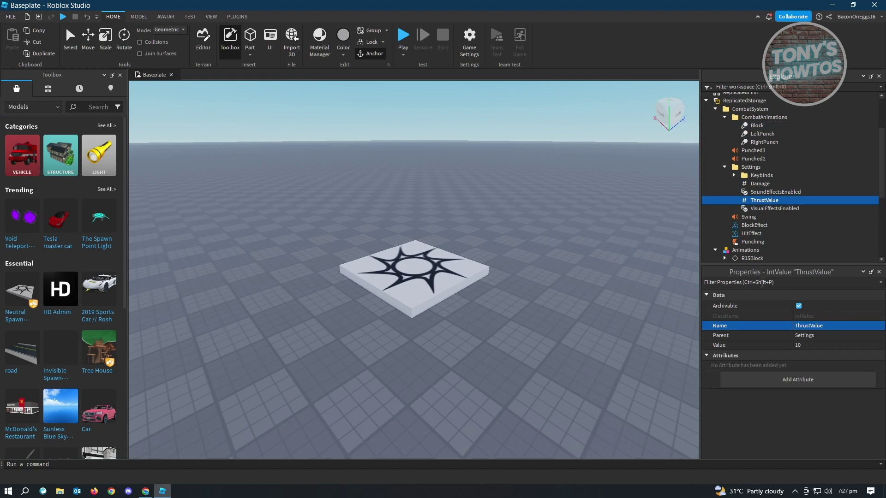
{"action": "left_click", "coordinate": [774, 209]}
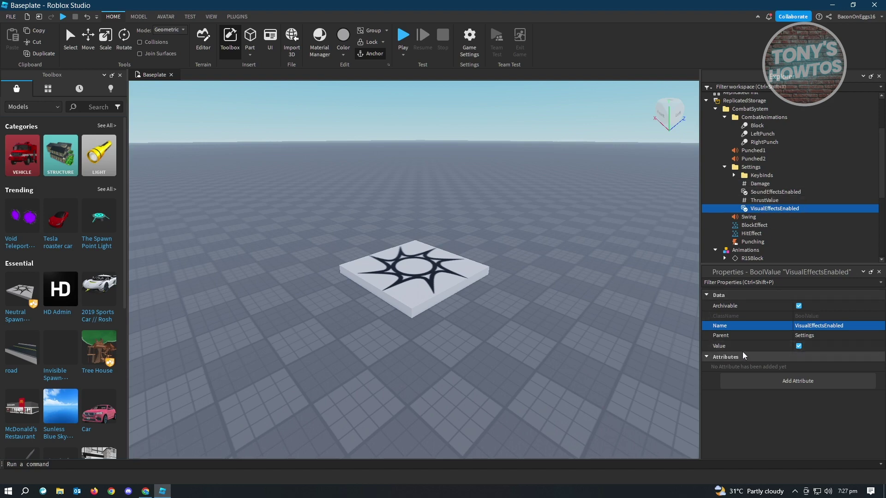
{"action": "left_click", "coordinate": [799, 346]}
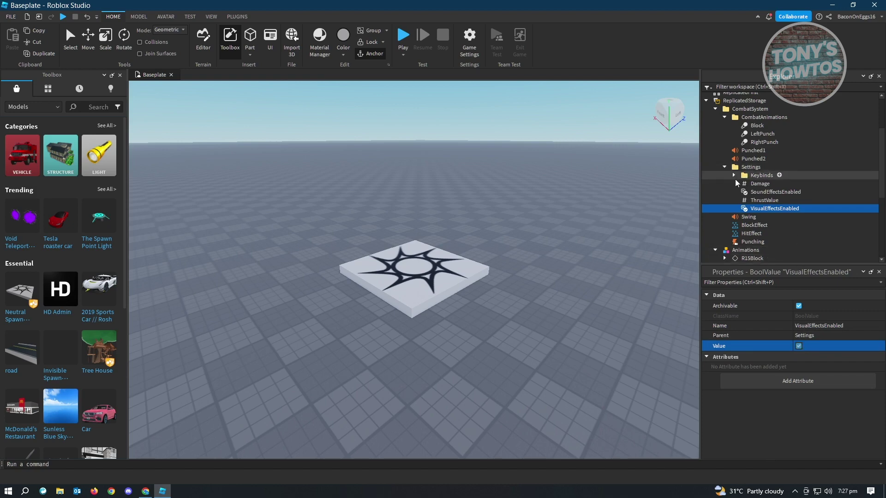
- Confirm the Punch keybind is E, then collapse the Keybinds and Settings folders
{"action": "left_click", "coordinate": [734, 175]}
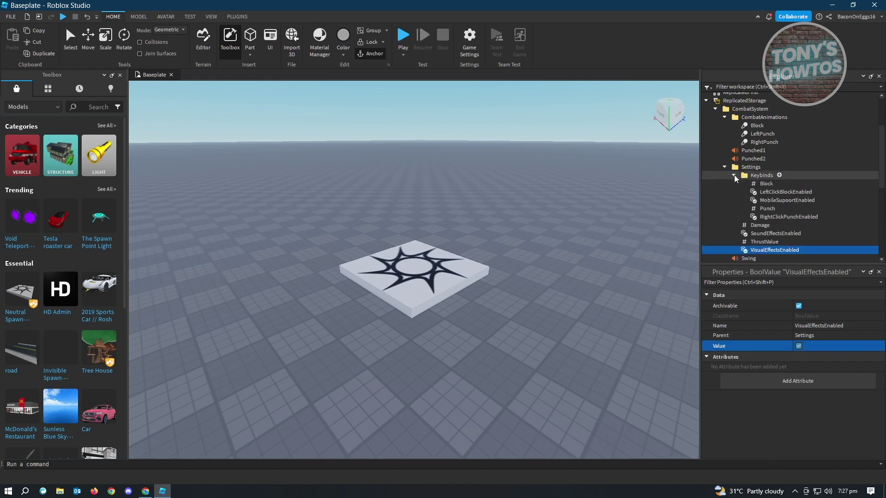
{"action": "left_click", "coordinate": [761, 208]}
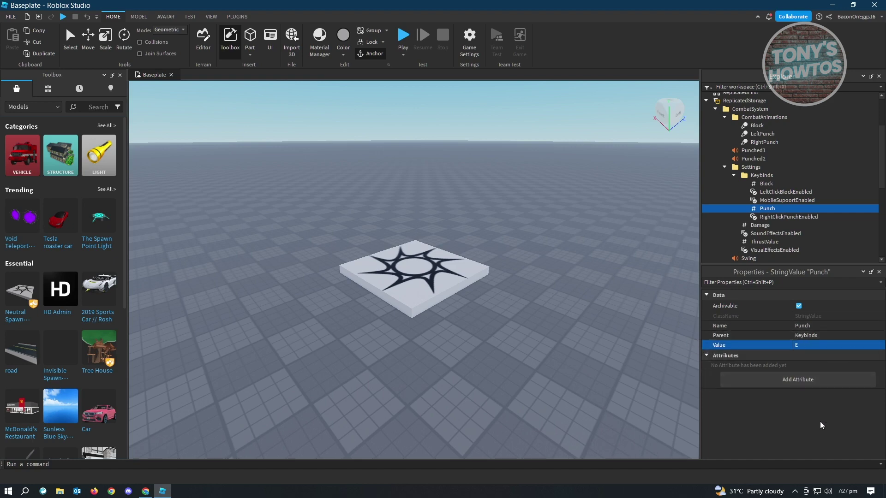
{"action": "left_click", "coordinate": [733, 175]}
{"action": "left_click", "coordinate": [724, 167]}
{"action": "right_click_drag", "start_coordinate": [461, 301], "coordinate": [417, 311]}
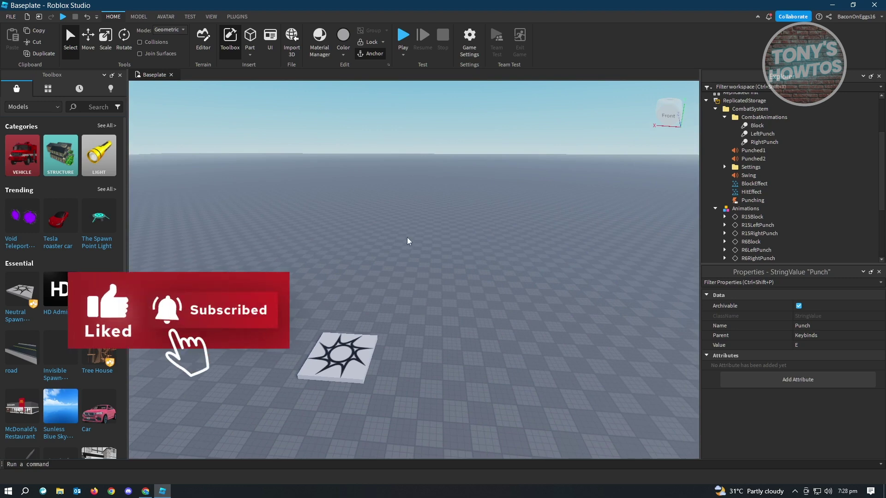
- Generate an Rthro rig with Rig Builder, then delete it
{"action": "left_click", "coordinate": [166, 17]}
{"action": "left_click", "coordinate": [352, 53]}
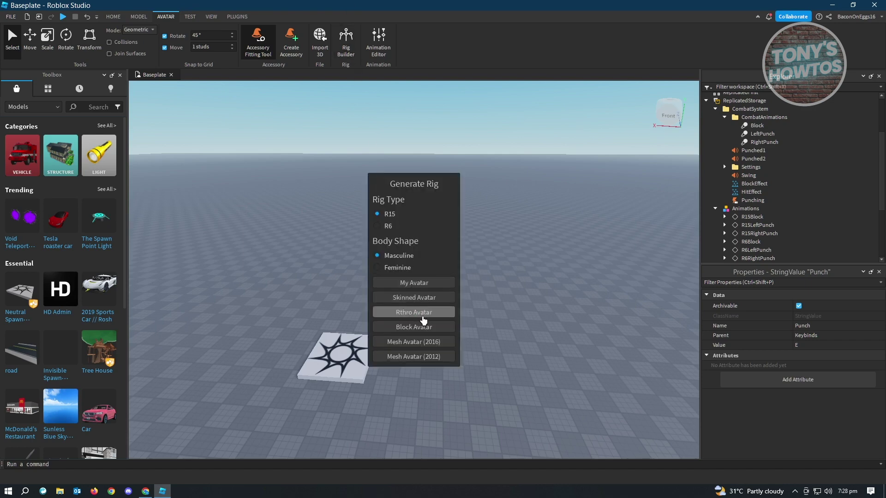
{"action": "left_click", "coordinate": [429, 313]}
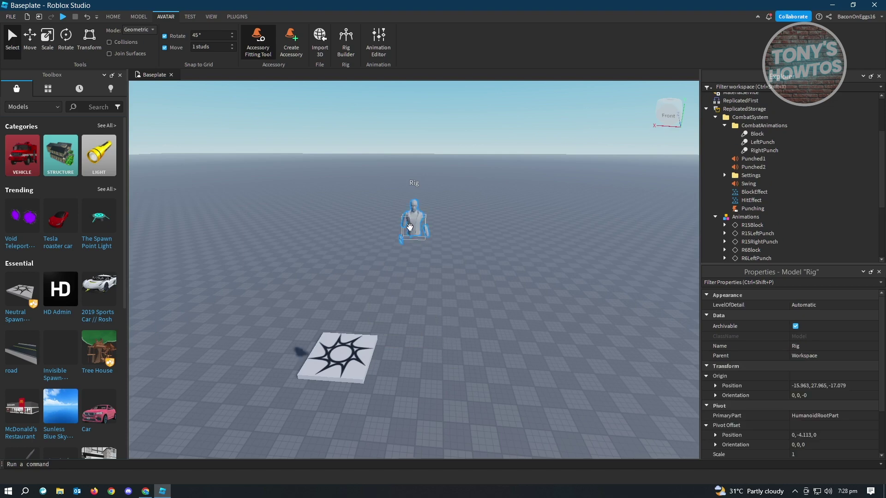
{"action": "left_click_drag", "start_coordinate": [409, 227], "coordinate": [432, 347]}
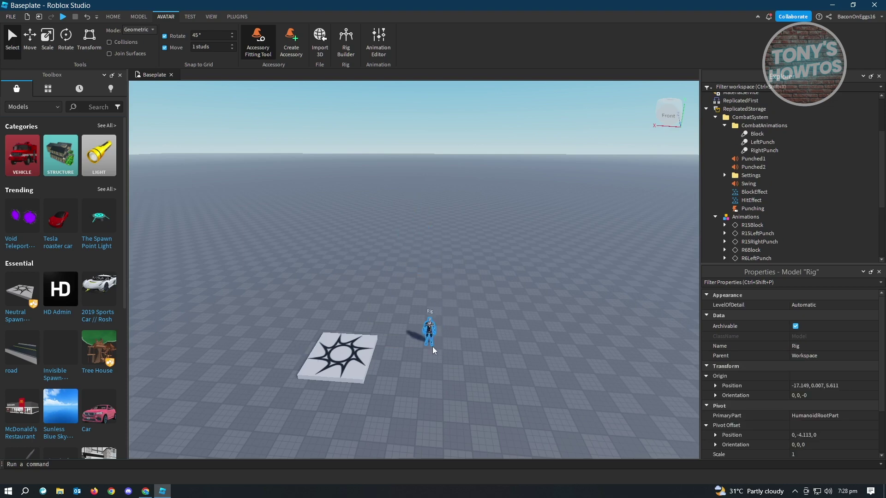
{"action": "key", "text": "Delete"}
{"action": "left_click", "coordinate": [320, 44]}
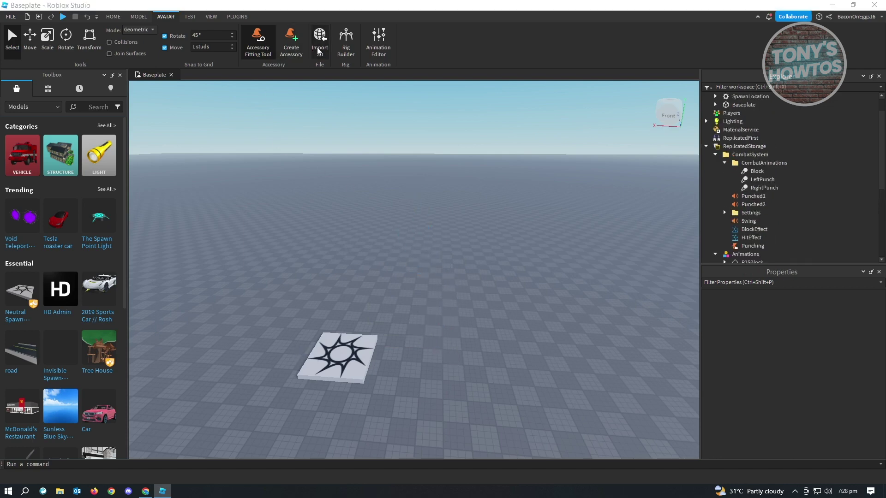
{"action": "key", "text": "Escape"}
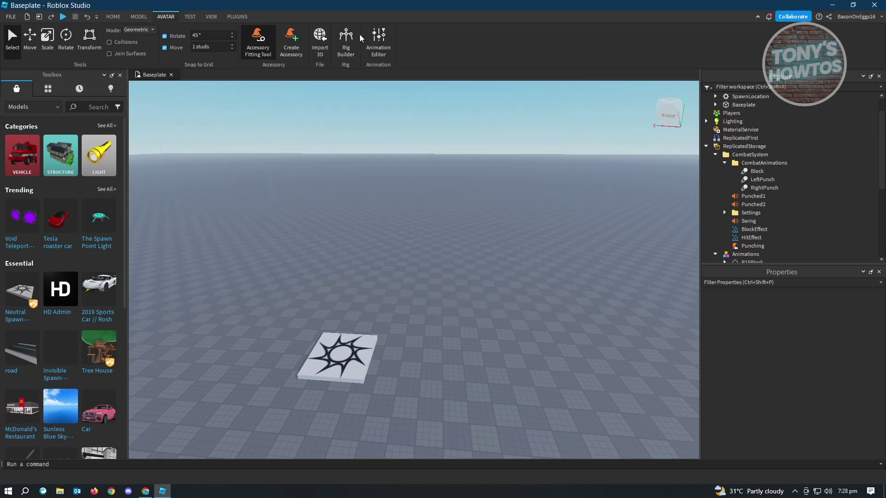
- Add two Block Avatar rigs side by side beyond the baseplate
{"action": "left_click", "coordinate": [346, 39]}
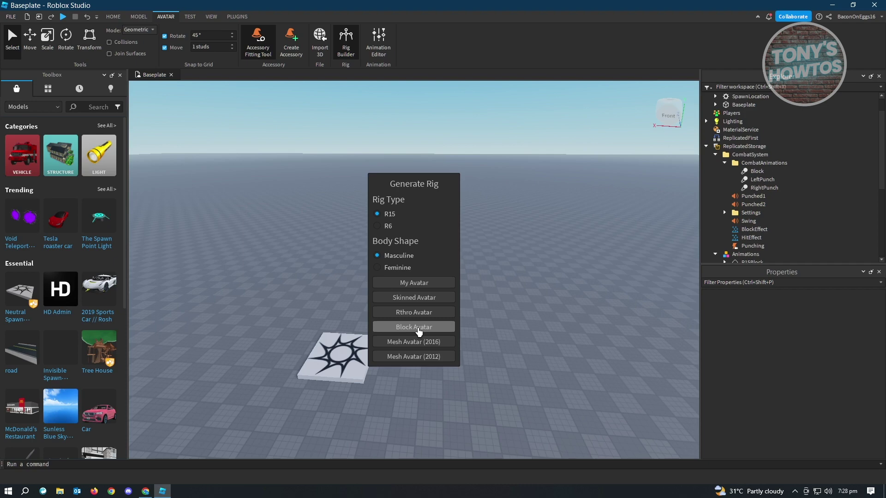
{"action": "left_click", "coordinate": [414, 327]}
{"action": "left_click_drag", "start_coordinate": [422, 244], "coordinate": [357, 306]}
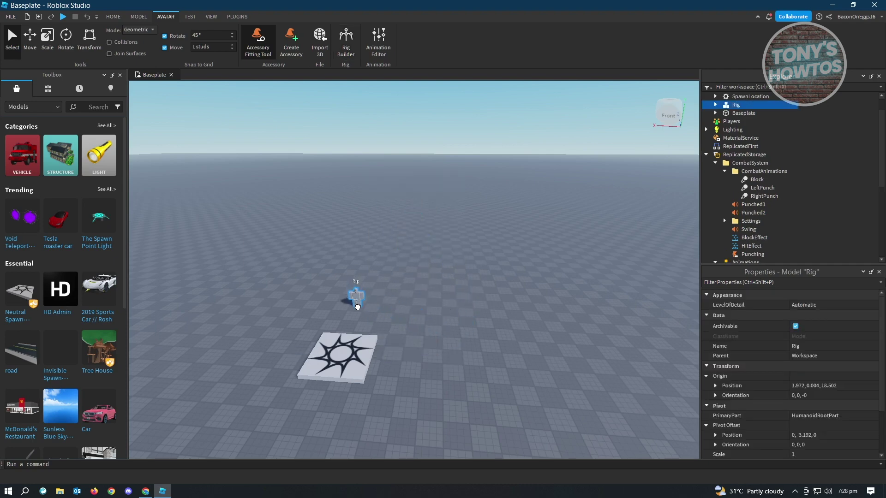
{"action": "left_click", "coordinate": [345, 41]}
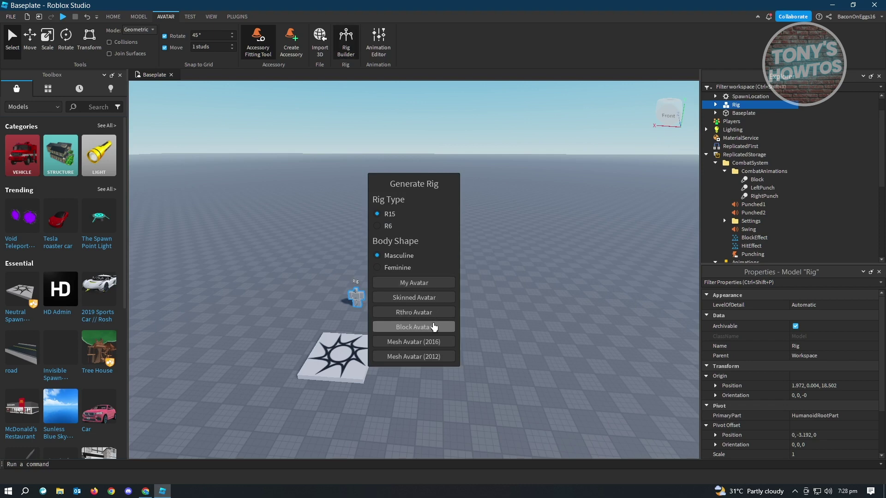
{"action": "left_click", "coordinate": [414, 326]}
{"action": "mouse_move", "coordinate": [394, 295]}
{"action": "left_mouse_down"}
{"action": "mouse_move", "coordinate": [400, 283]}
{"action": "mouse_move", "coordinate": [404, 311]}
{"action": "mouse_move", "coordinate": [389, 309]}
{"action": "mouse_move", "coordinate": [398, 308]}
{"action": "left_mouse_up"}
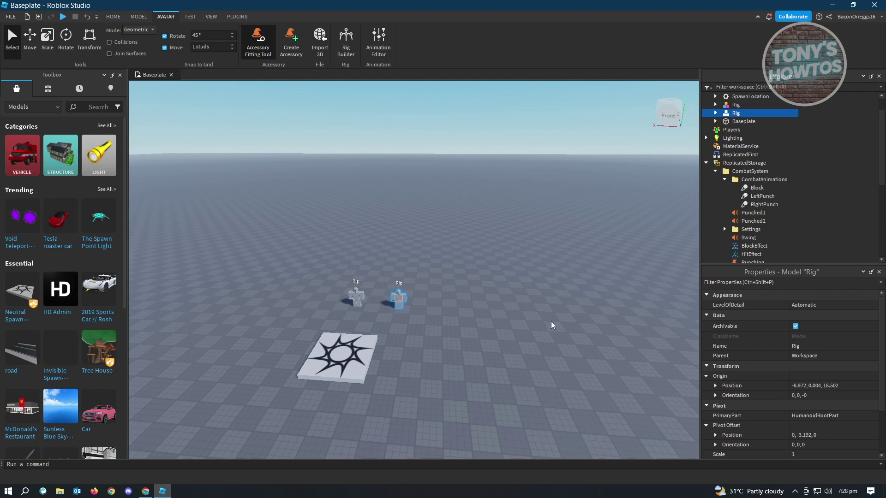
{"action": "left_click", "coordinate": [533, 324]}
{"action": "scroll", "coordinate": [496, 348], "scroll_direction": "up", "scroll_amount": 3}
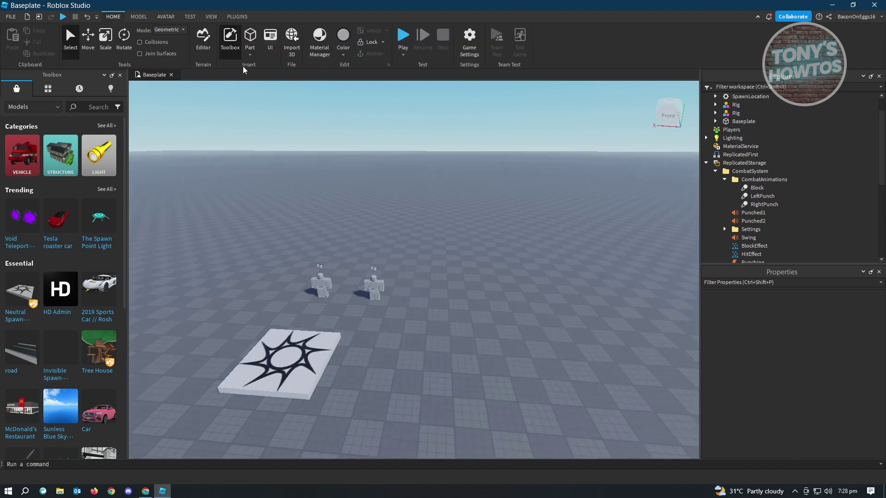
{"action": "left_click", "coordinate": [403, 37]}
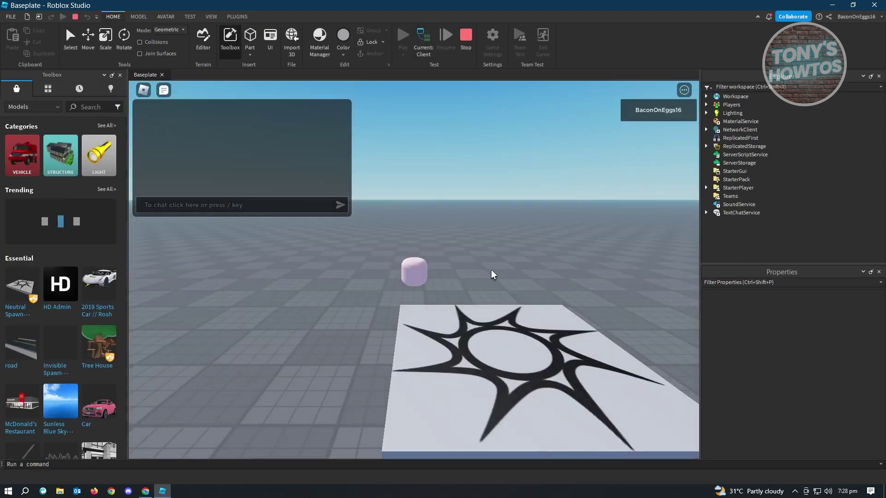
- Walk the character up to the rigs and punch one repeatedly until it breaks apart
{"action": "right_click_drag", "start_coordinate": [499, 285], "coordinate": [499, 285]}
{"action": "key", "text": "w"}
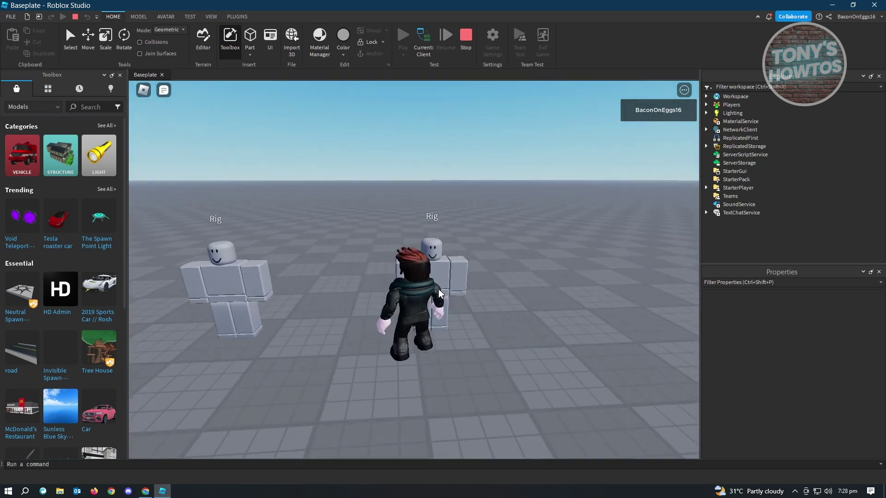
{"action": "left_click", "coordinate": [435, 293]}
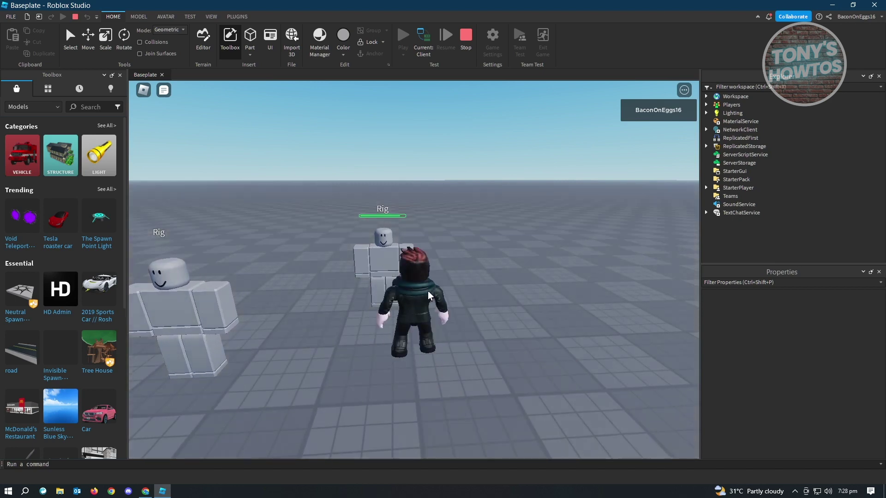
{"action": "right_click_drag", "start_coordinate": [483, 294], "coordinate": [484, 292]}
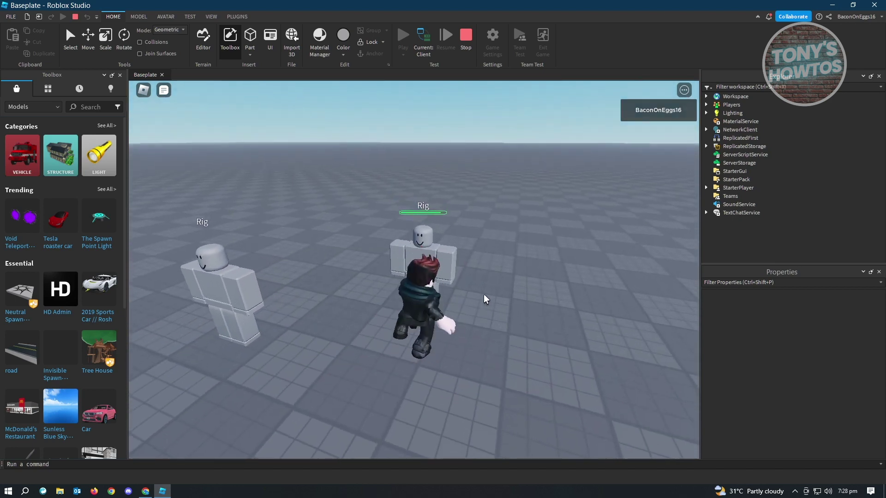
{"action": "left_click", "coordinate": [484, 293]}
{"action": "left_click", "coordinate": [491, 294]}
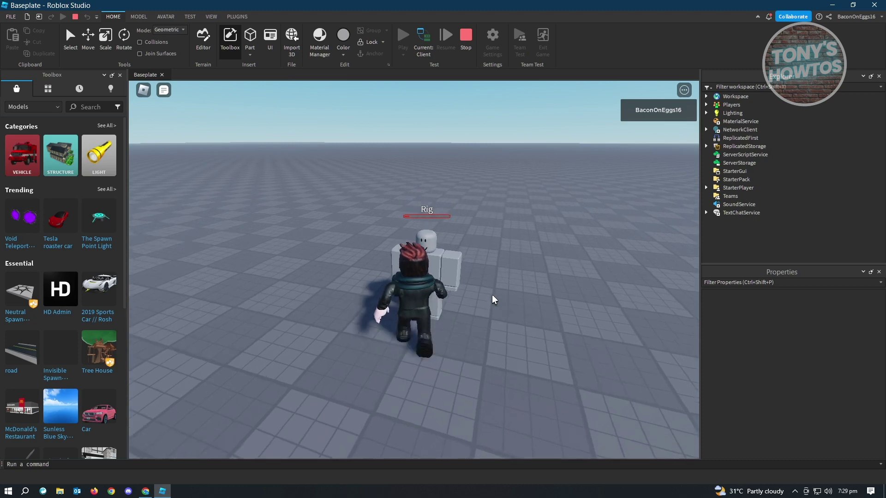
{"action": "key", "text": "s"}
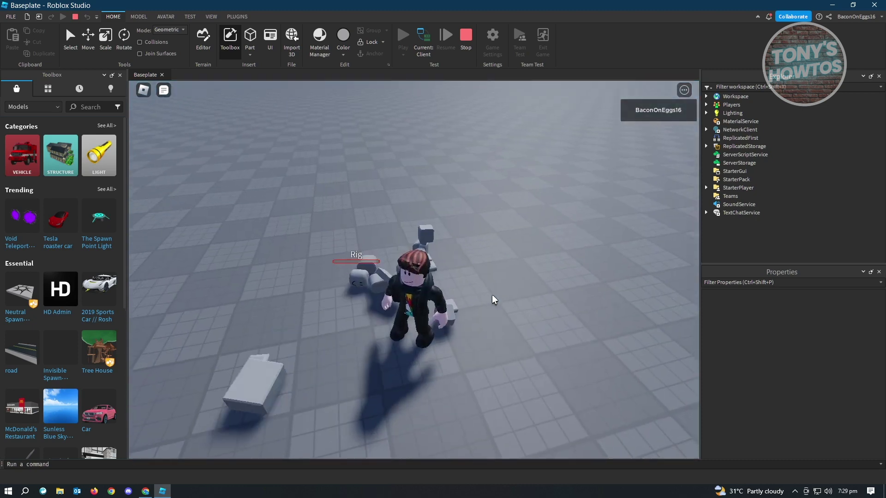
{"action": "key", "text": "w"}
{"action": "right_click_drag", "start_coordinate": [492, 294], "coordinate": [491, 294]}
{"action": "key", "text": "w"}
{"action": "key", "text": "s"}
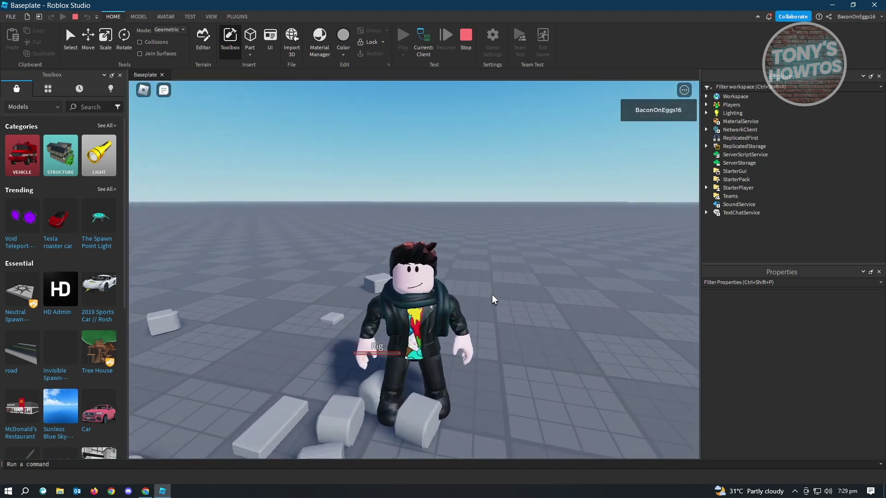
{"action": "right_click_drag", "start_coordinate": [492, 295], "coordinate": [491, 294]}
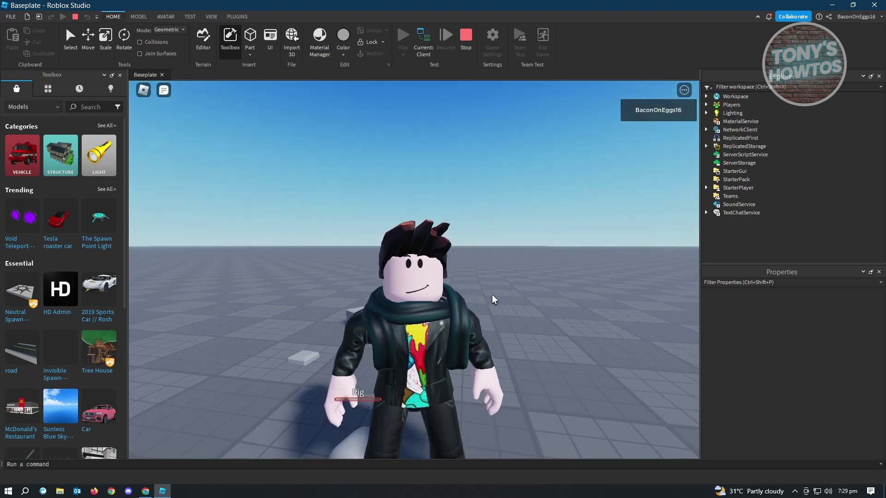